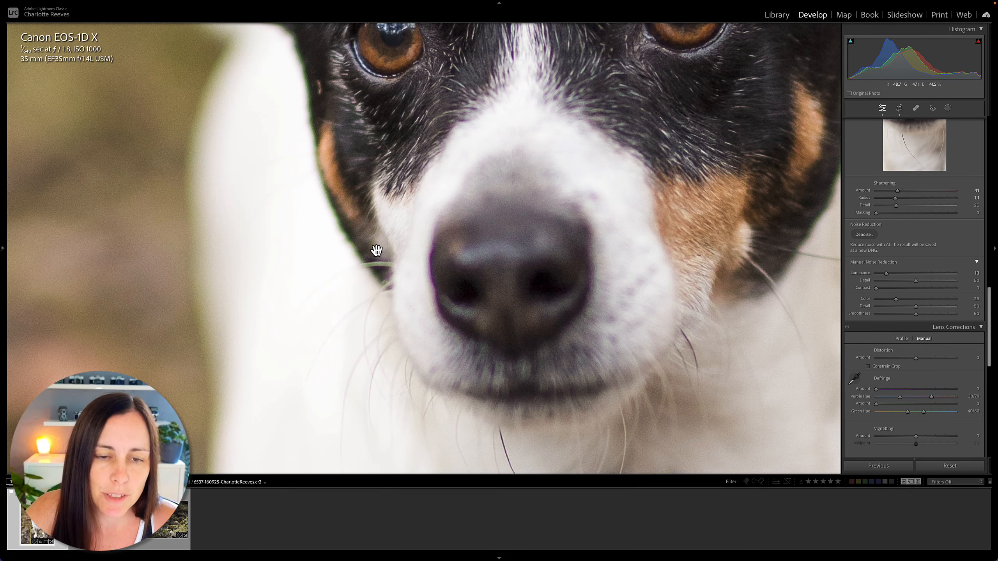
Examine the color fringing around the dog's nose, cheek and ear tip, and check the Remove Chromatic Aberration setting in the lens profile corrections.
left_click_drag(364, 137, 375, 177)
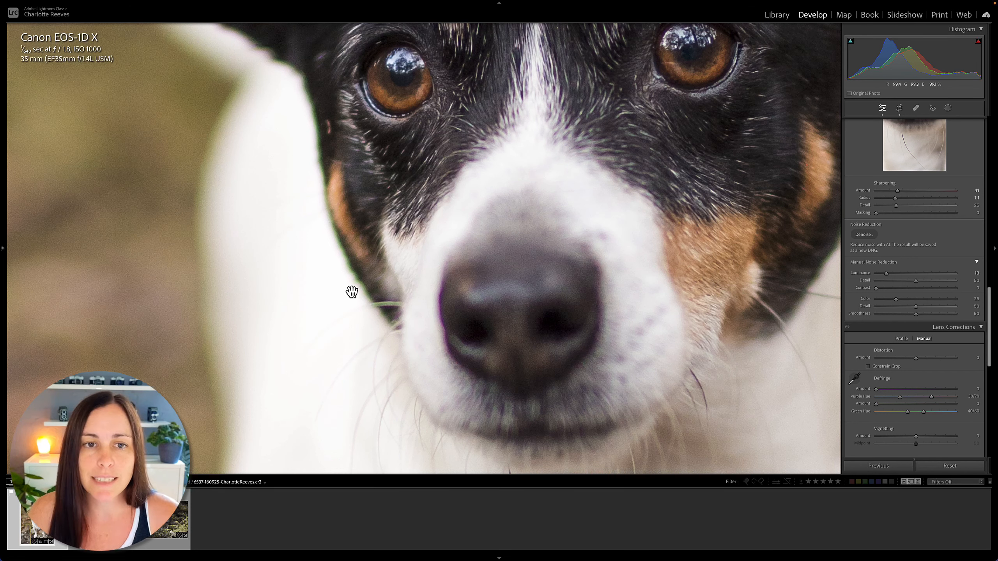
left_click_drag(488, 319, 412, 239)
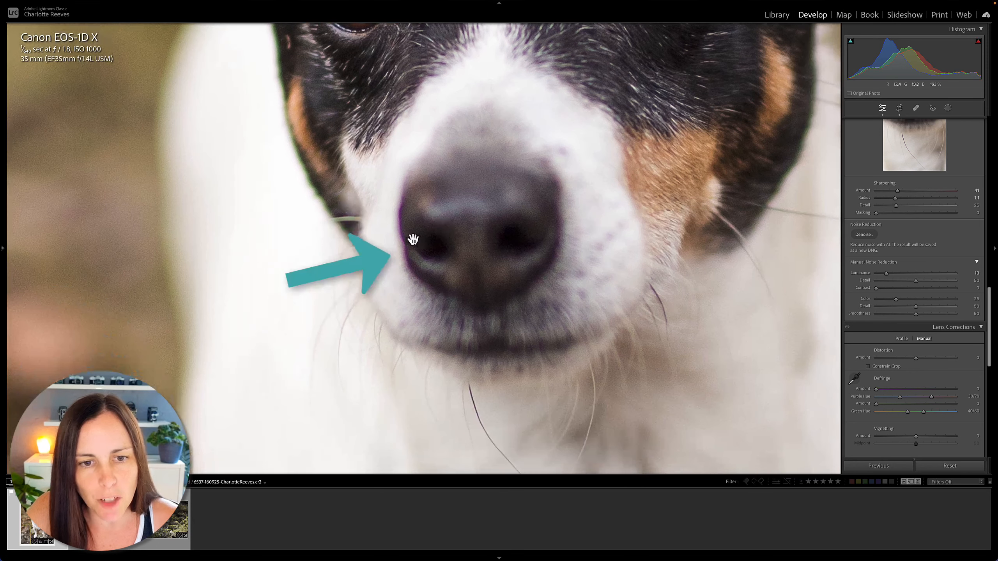
left_click_drag(380, 199, 498, 331)
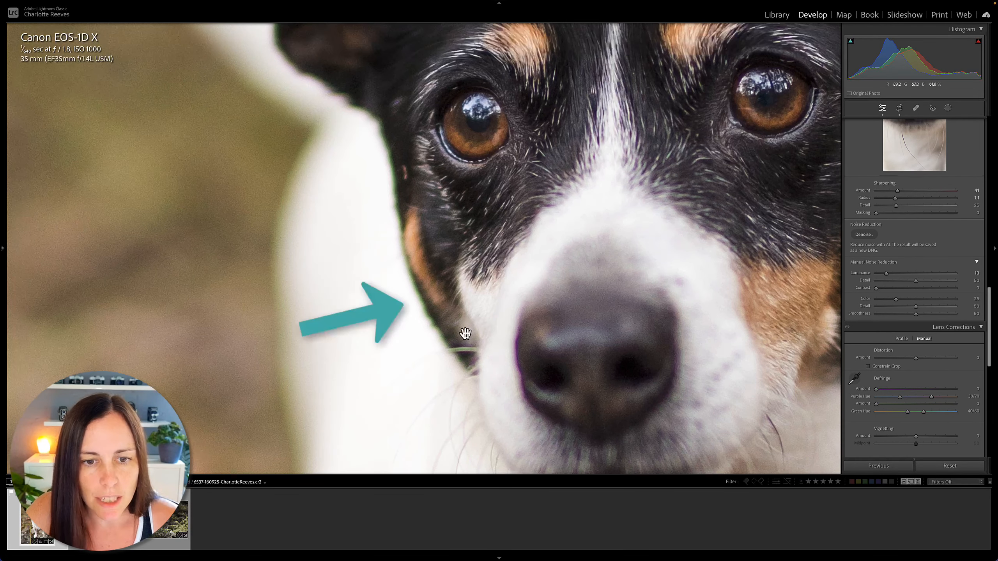
left_click_drag(392, 163, 452, 440)
left_click_drag(330, 247, 525, 271)
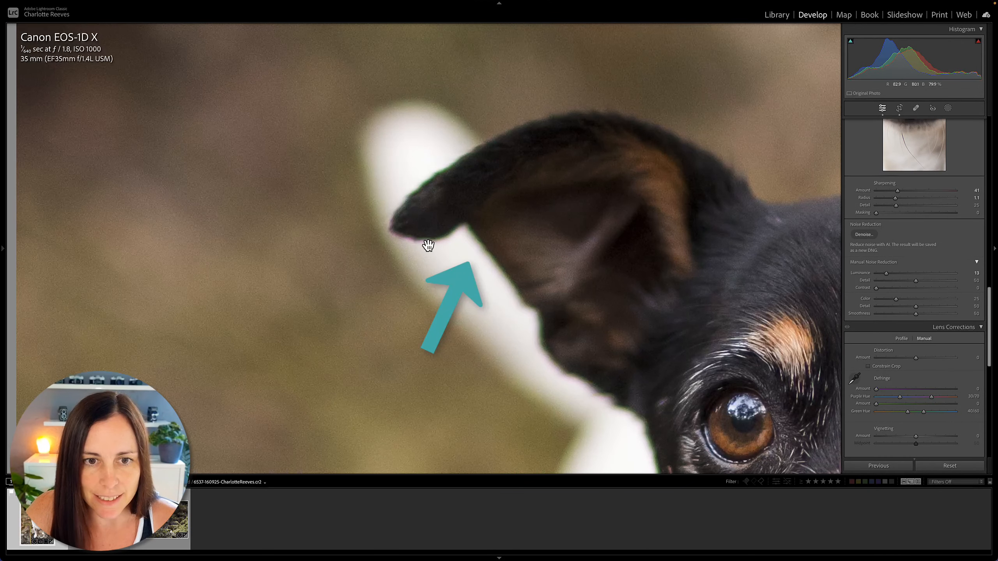
left_click_drag(679, 382, 357, 102)
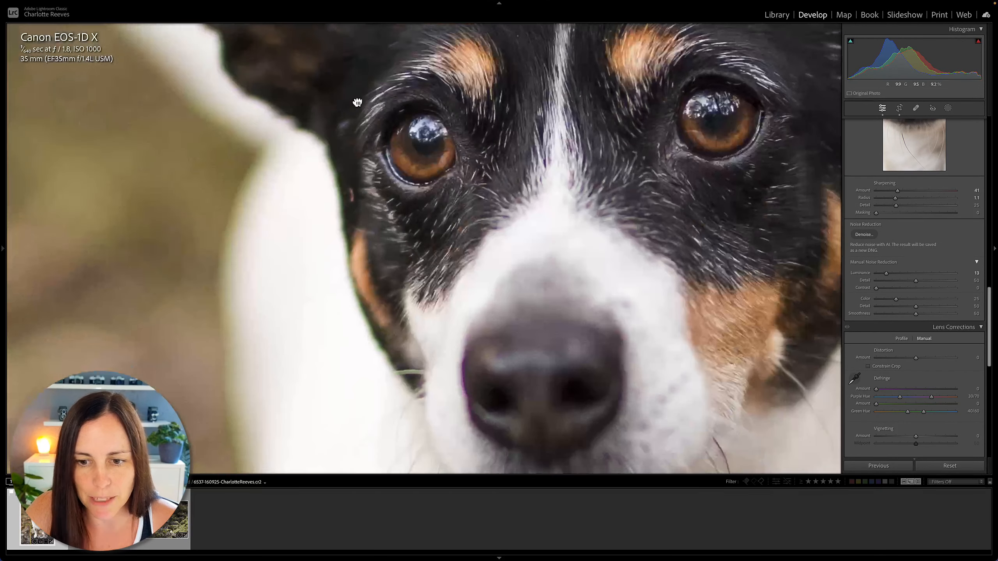
left_click_drag(500, 272, 468, 189)
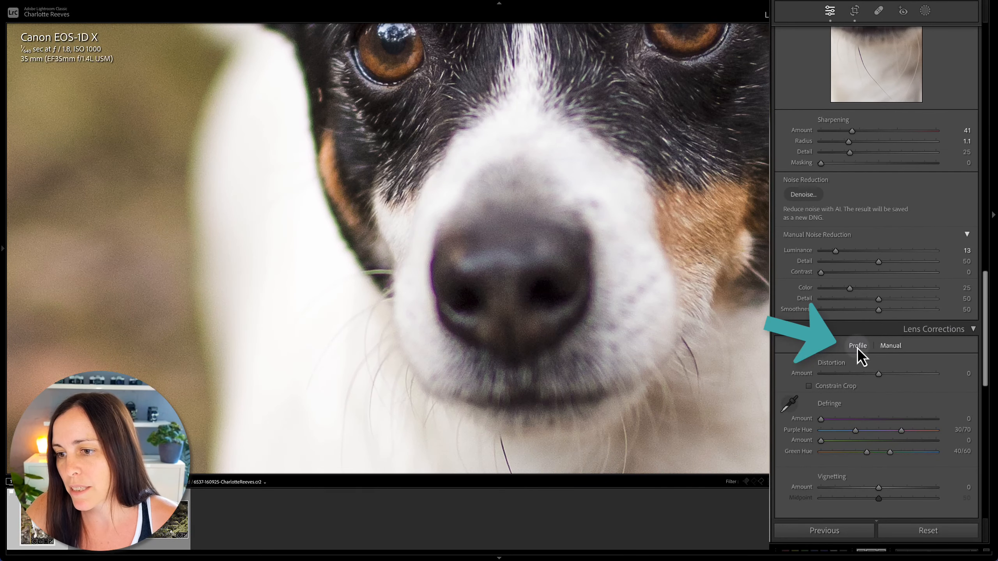
left_click(858, 346)
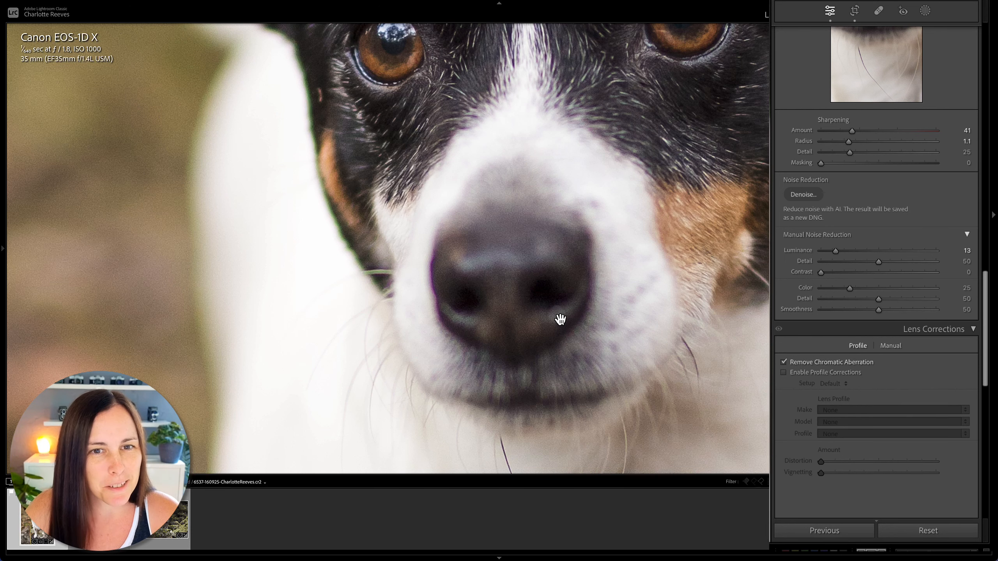
left_click_drag(560, 320, 601, 285)
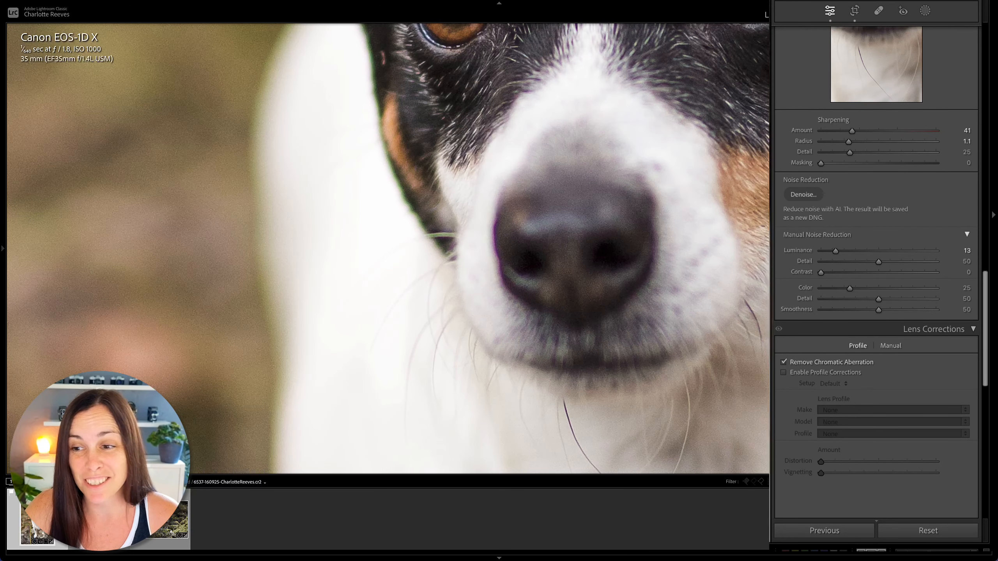
Sample the purple fringe on the edge of the dog's nose with the Defringe color selector in the manual lens corrections.
left_click(891, 345)
scroll(931, 378, "down", 2)
scroll(931, 378, "down", 1)
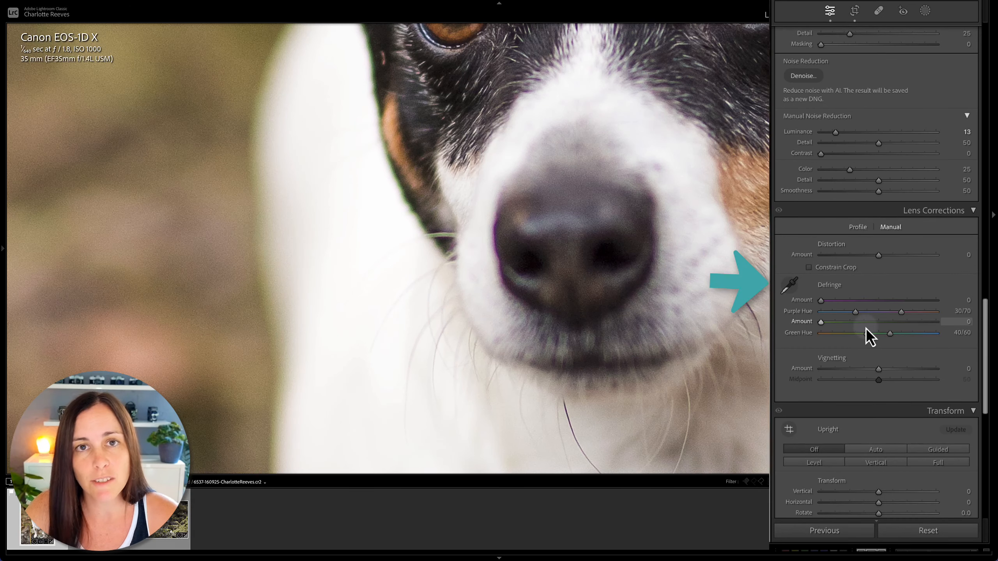
left_click(789, 286)
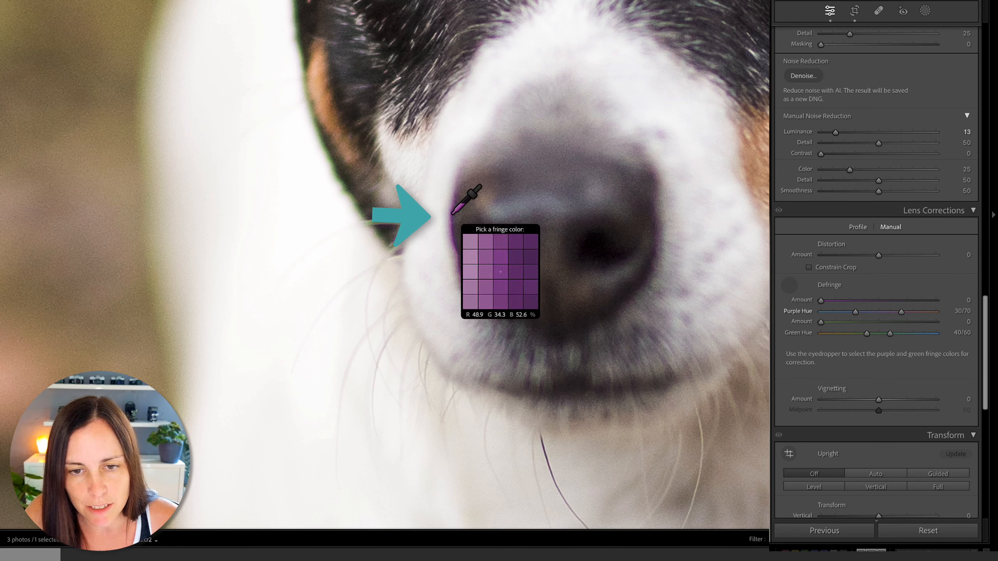
left_click(452, 214)
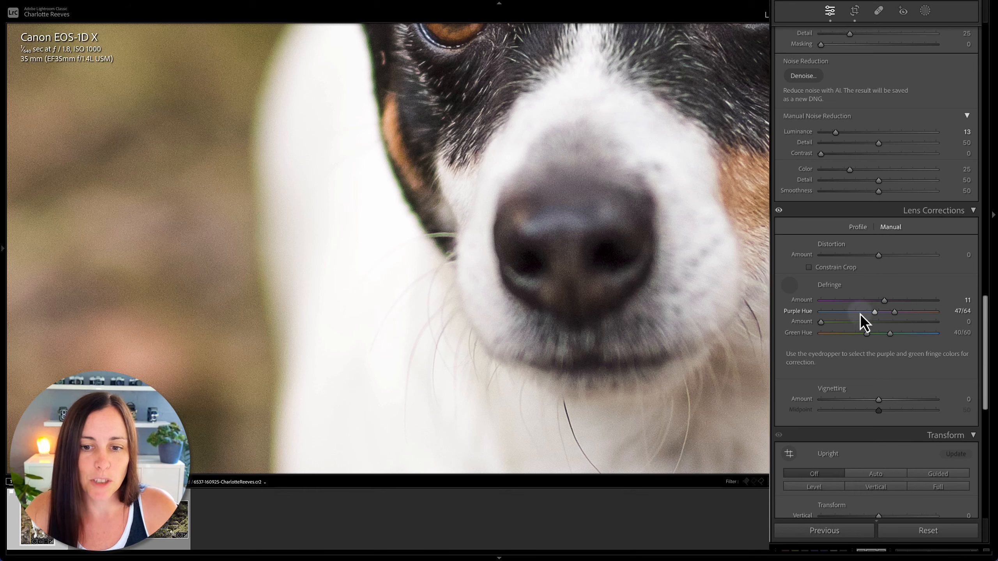
Sample the green fringe along the dog's cheek, resample it from the ear's outer edge, and put the fringe color selector away.
left_click_drag(407, 151, 450, 261)
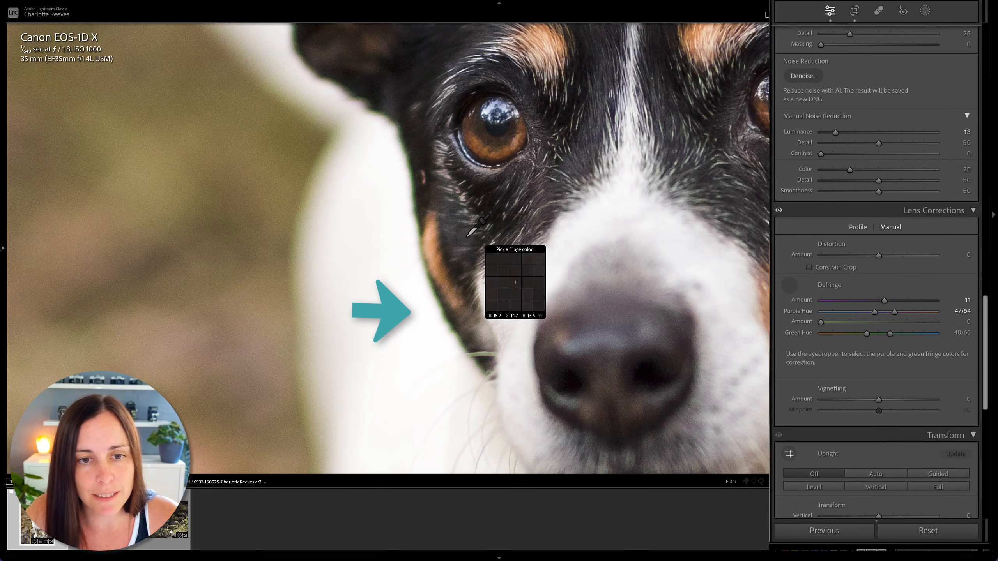
left_click(443, 310)
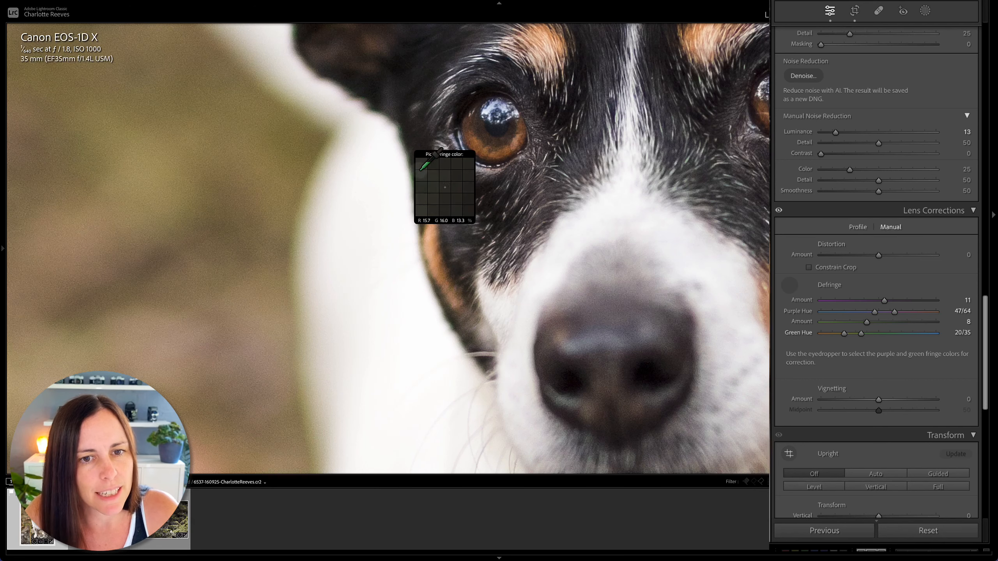
left_click_drag(453, 123, 481, 349)
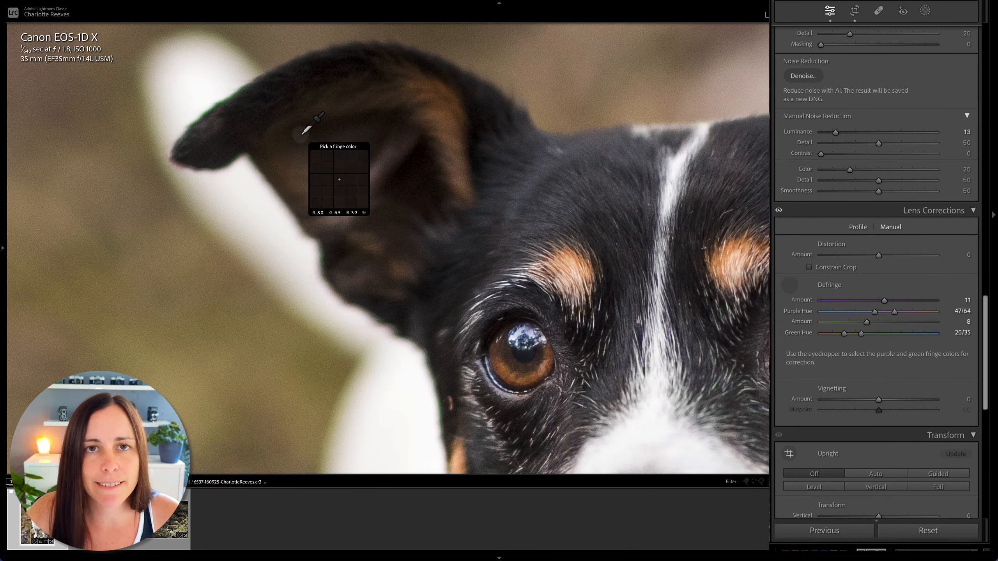
left_click(212, 108)
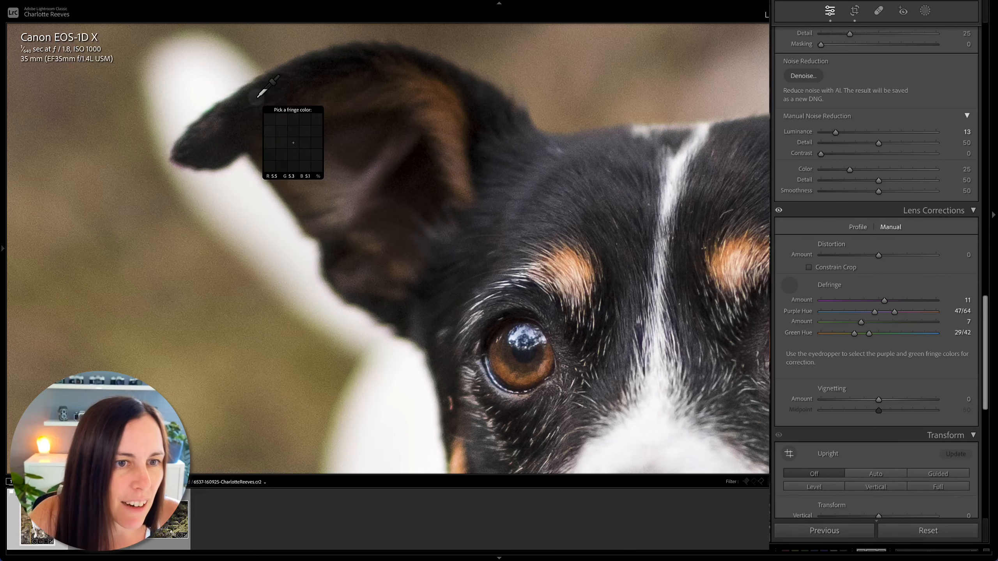
left_click_drag(446, 320, 403, 75)
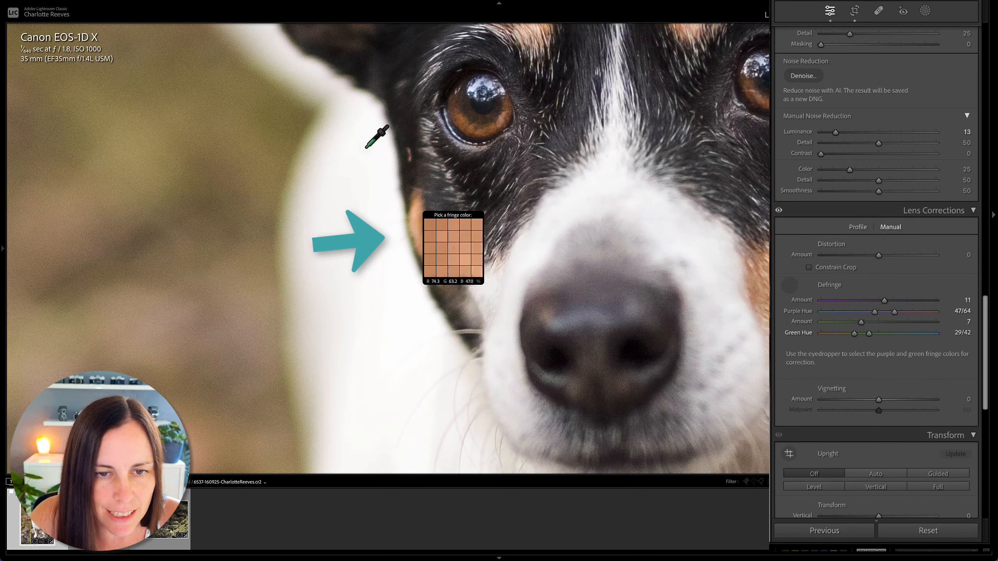
left_click_drag(367, 146, 499, 406)
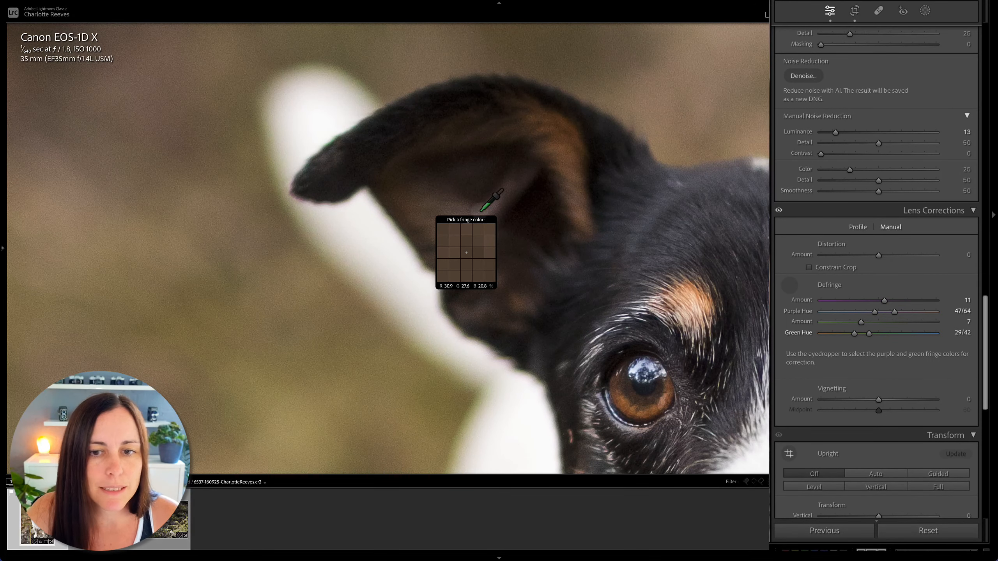
left_click(788, 284)
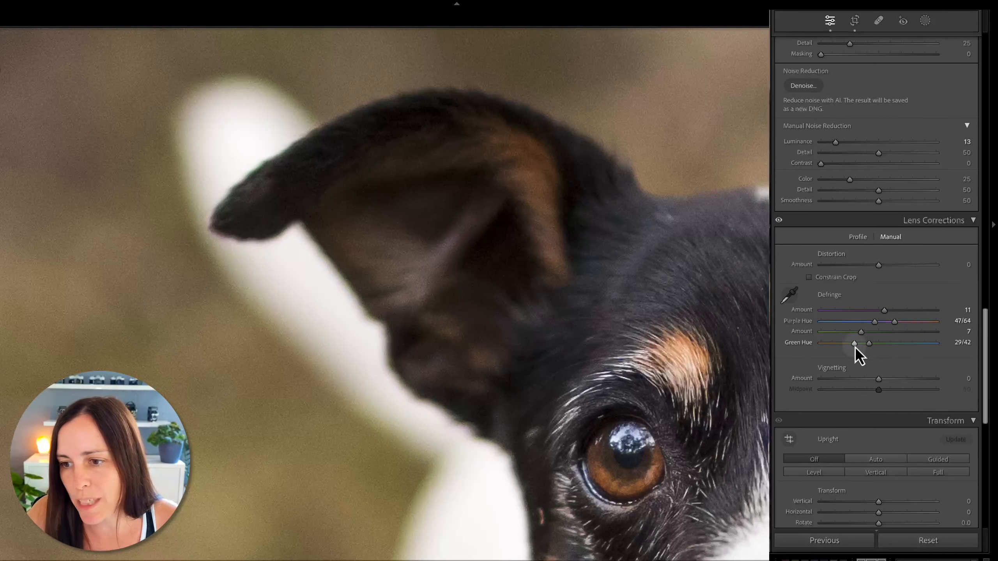
Widen the Defringe Green Hue range by raising its upper limit to 78 to treat the fringe on the ear.
left_click_drag(869, 344, 915, 345)
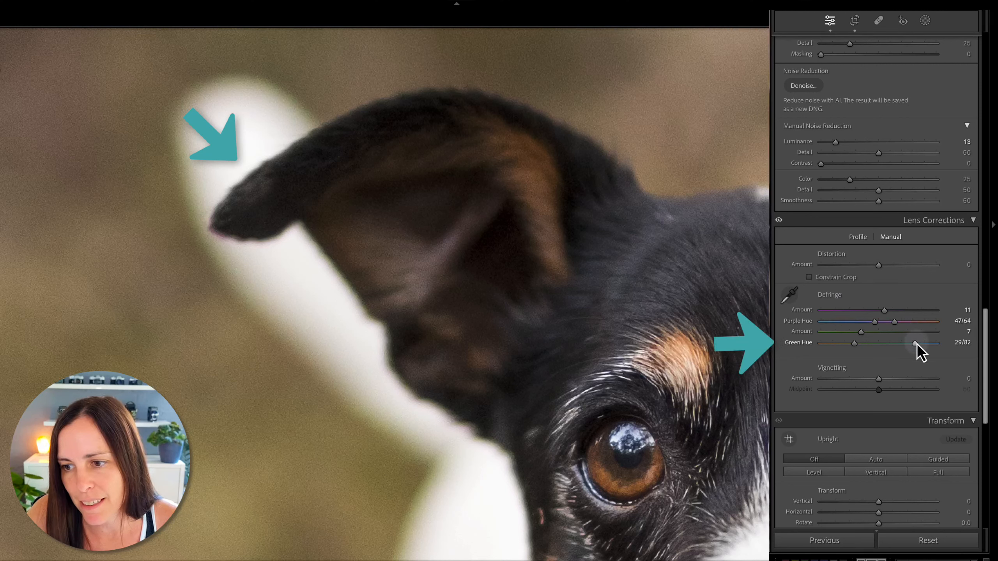
mouse_move(915, 344)
left_mouse_down()
mouse_move(867, 350)
mouse_move(910, 346)
left_mouse_up()
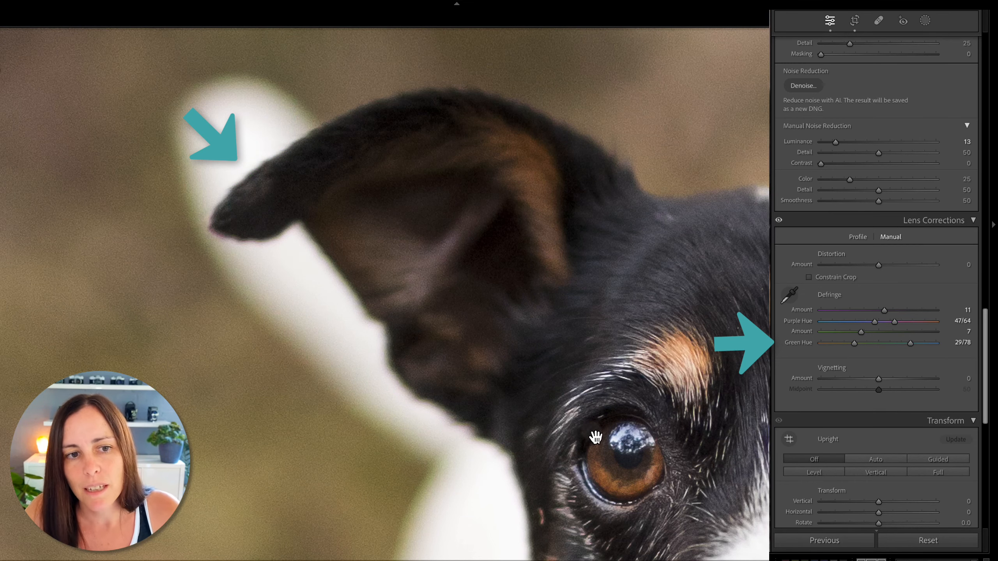
left_click(599, 464)
left_click(346, 283)
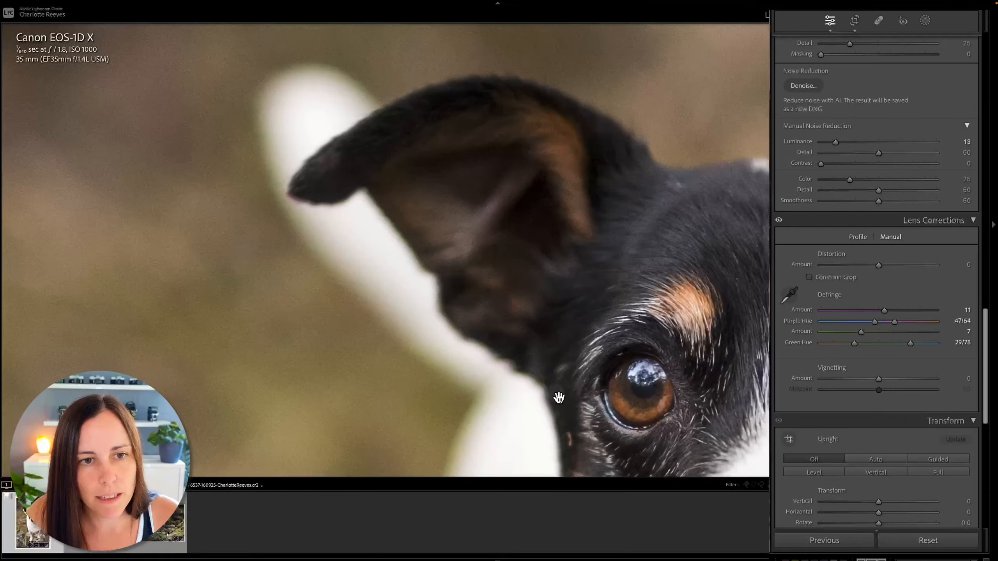
Lower the Defringe Green Hue range's lower limit to 10 to treat the green edge along the dog's cheek.
left_click_drag(558, 398, 509, 164)
left_click_drag(544, 349, 483, 319)
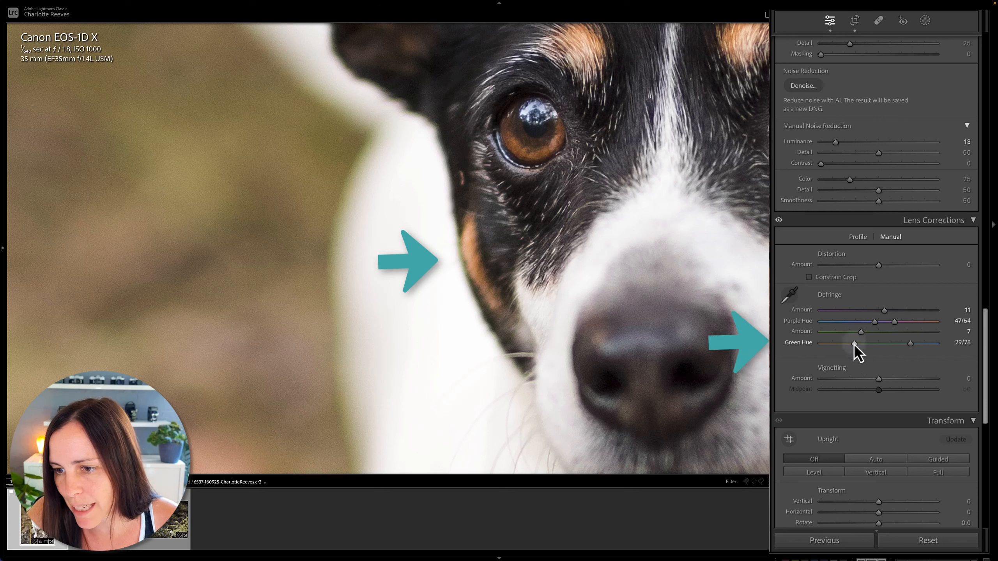
left_click_drag(856, 346, 837, 349)
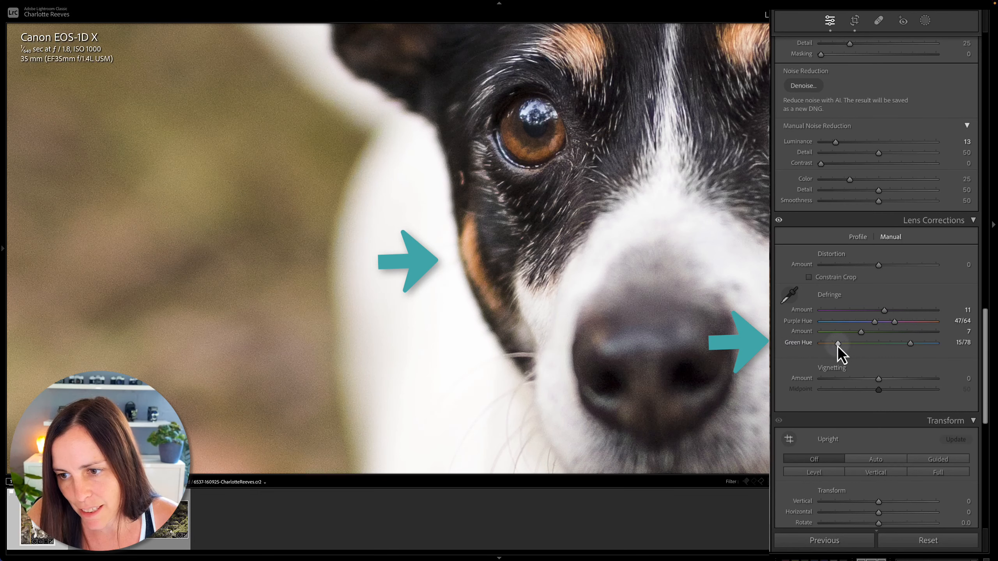
left_click_drag(864, 344, 866, 343)
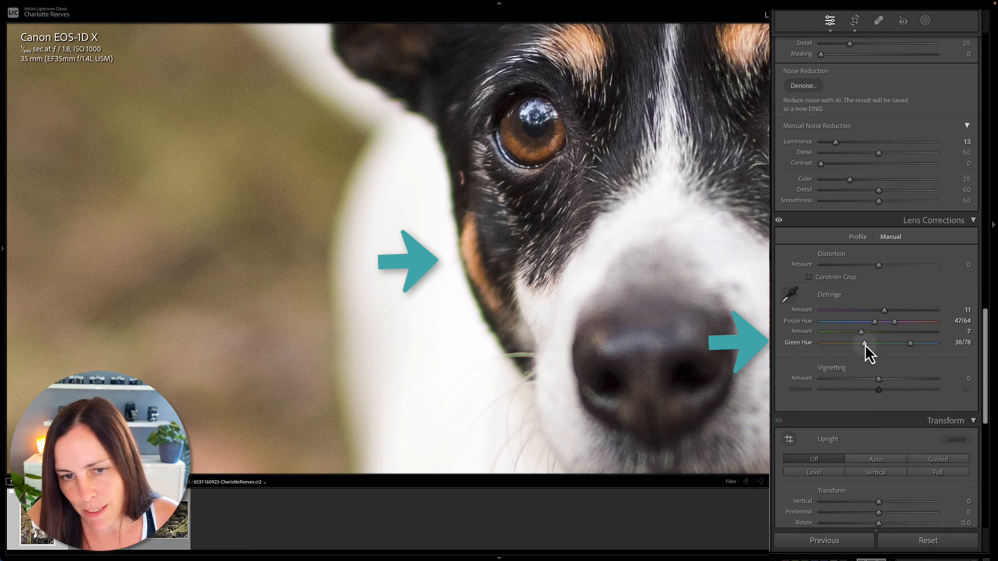
left_click_drag(865, 345, 833, 348)
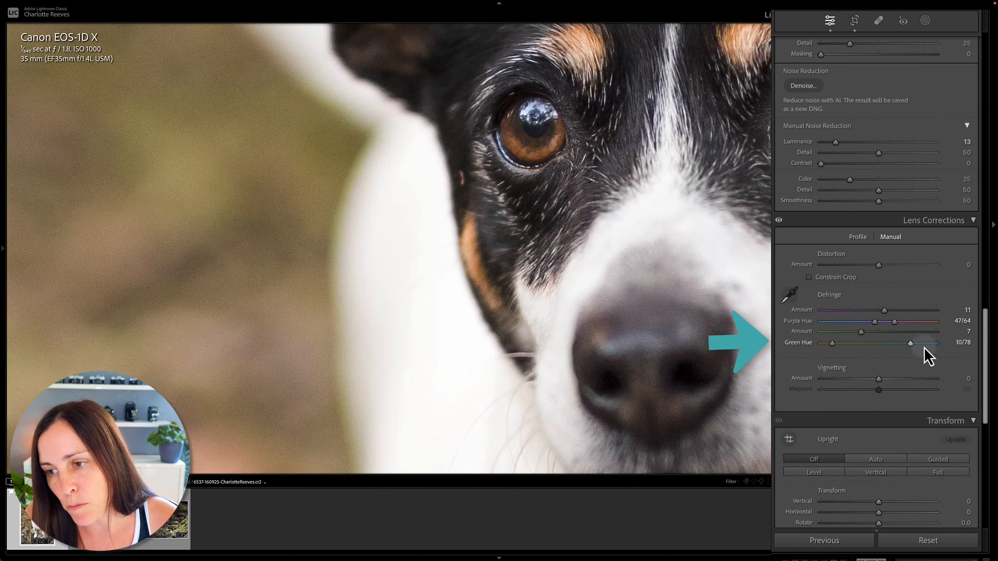
Raise the Defringe Purple Hue range's upper limit to 87 to treat the pink fringe at the ear tip.
left_click_drag(407, 161, 452, 395)
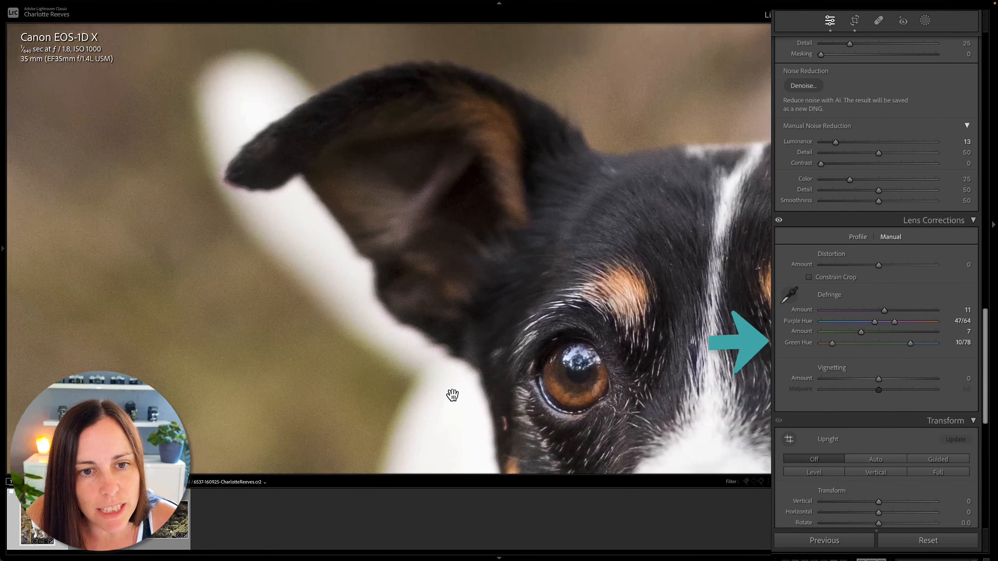
left_click_drag(357, 236, 456, 314)
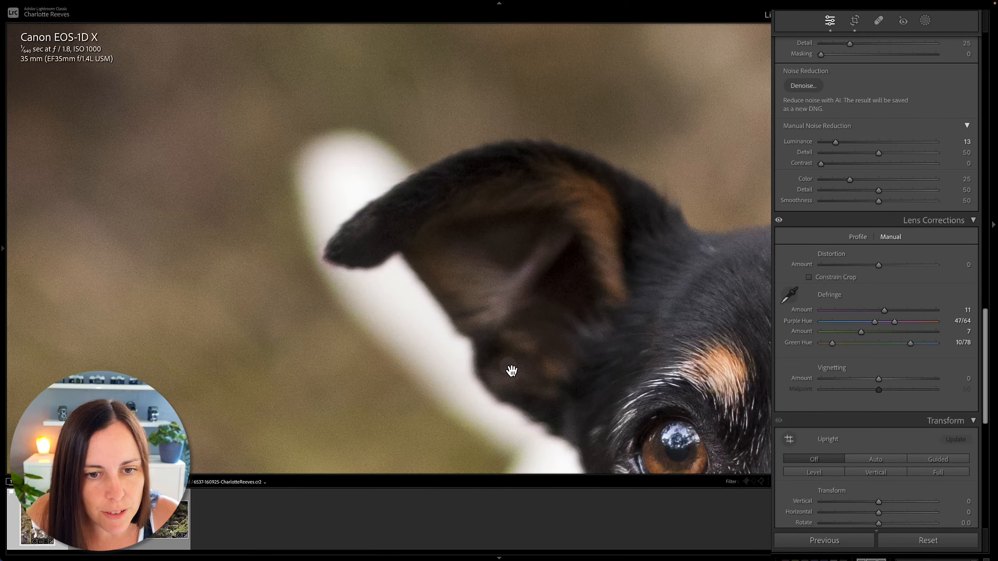
left_click_drag(511, 370, 428, 51)
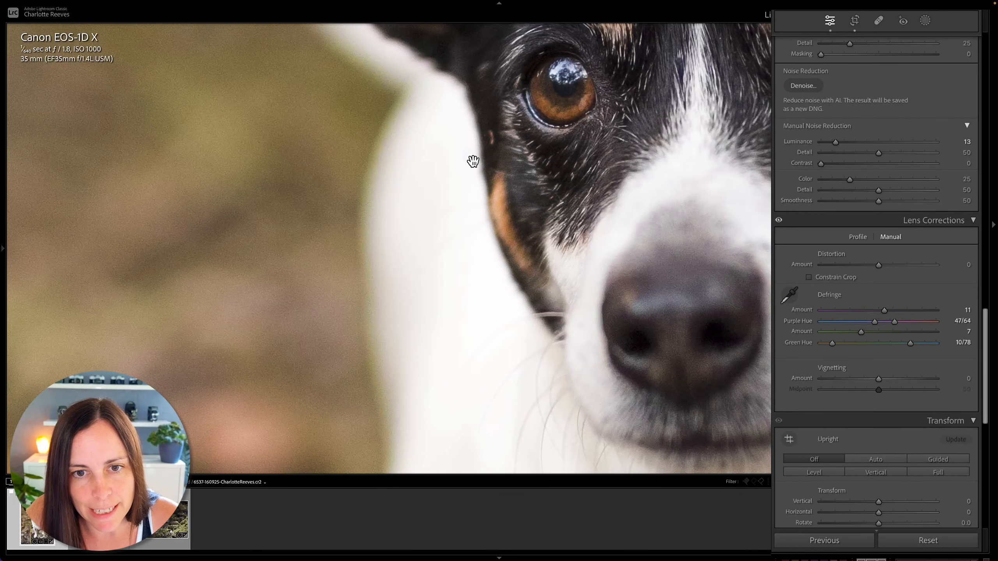
left_click_drag(473, 161, 598, 430)
left_click_drag(472, 214, 506, 270)
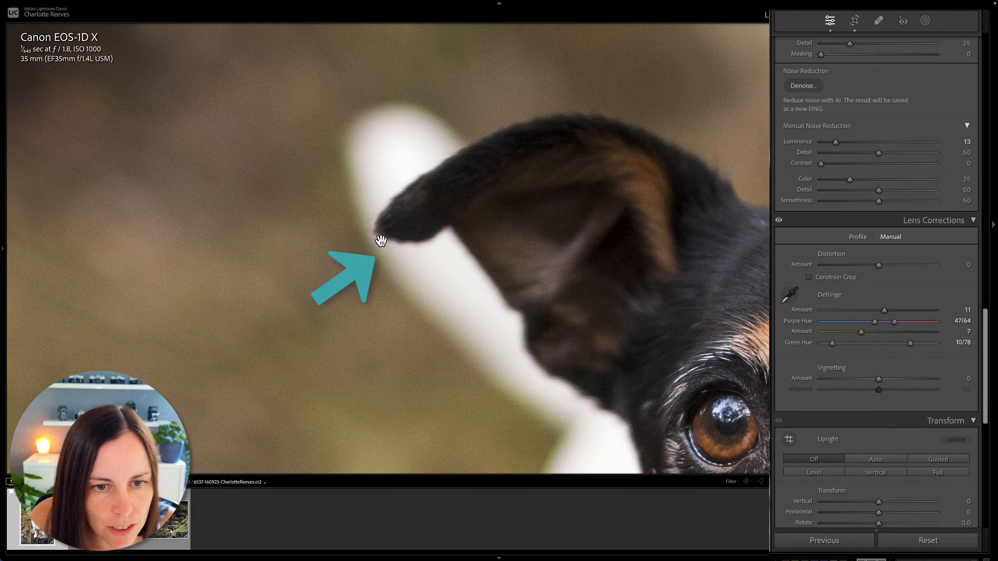
left_click_drag(394, 251, 451, 259)
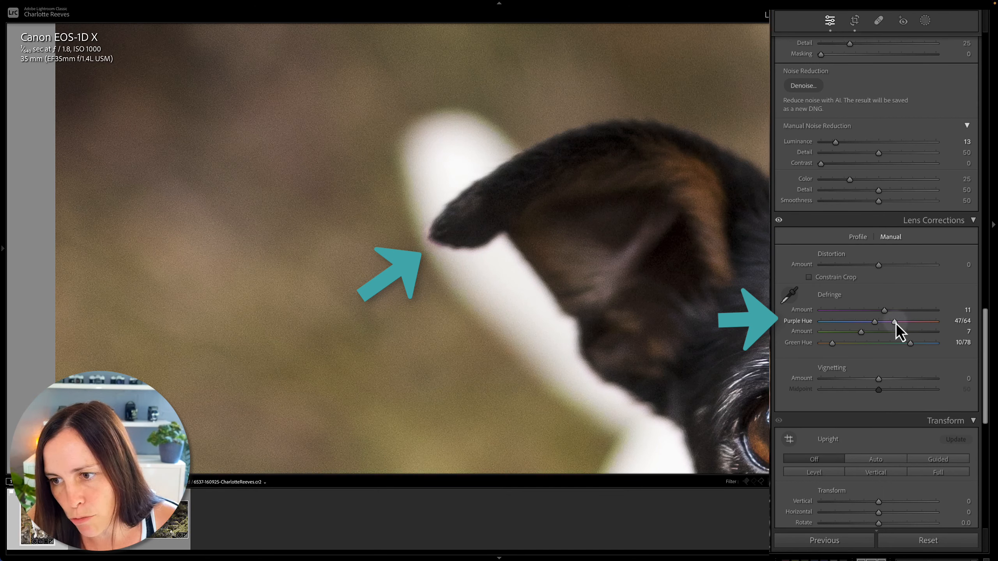
left_click_drag(895, 322, 911, 324)
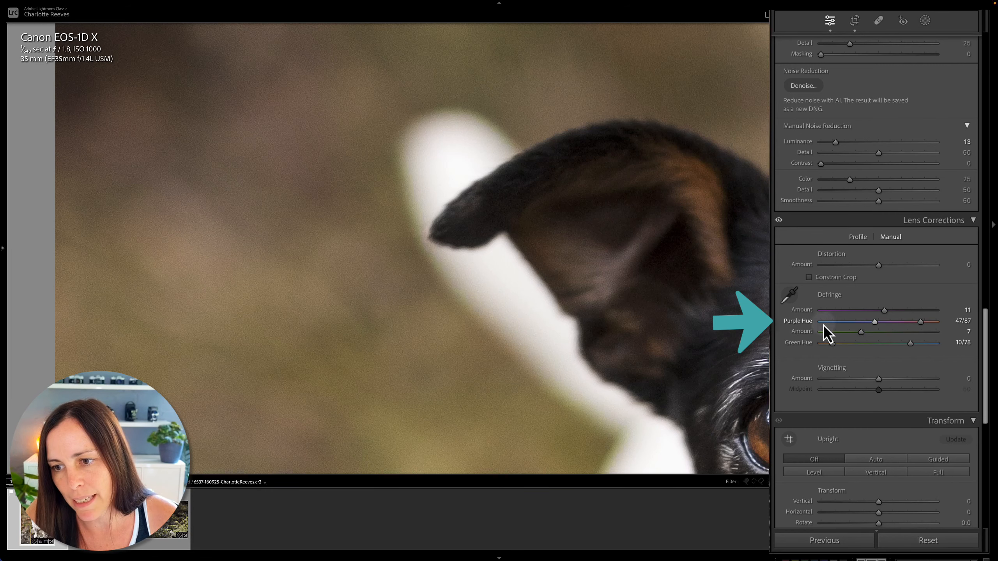
Inspect the corrected edges along the dog's ear, cheek and nose for remaining color fringing.
left_click_drag(615, 362, 412, 118)
left_click_drag(528, 333, 366, 140)
mouse_move(506, 126)
left_mouse_down()
mouse_move(448, 153)
mouse_move(496, 172)
mouse_move(519, 153)
left_mouse_up()
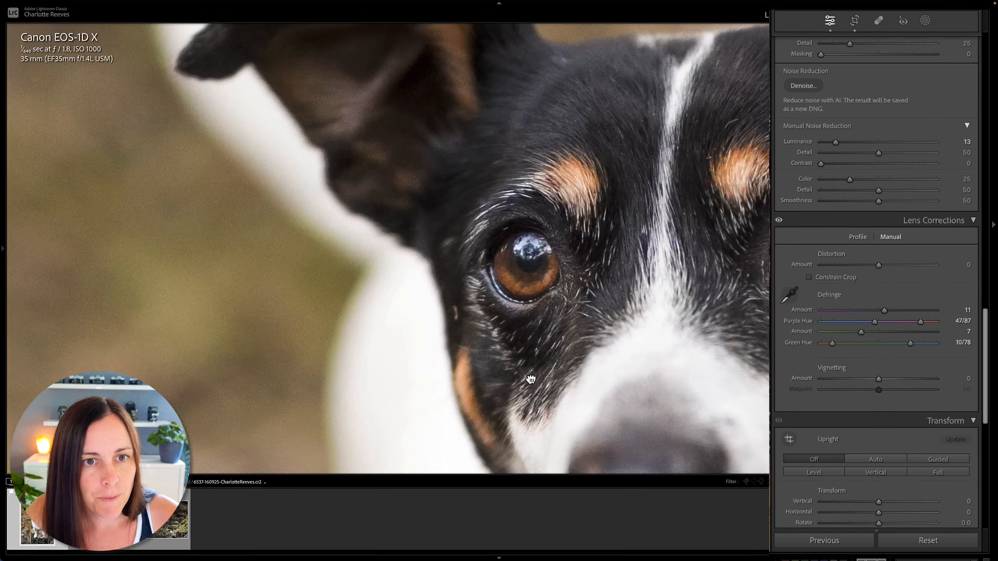
left_click_drag(389, 141, 568, 268)
left_click_drag(627, 336, 439, 84)
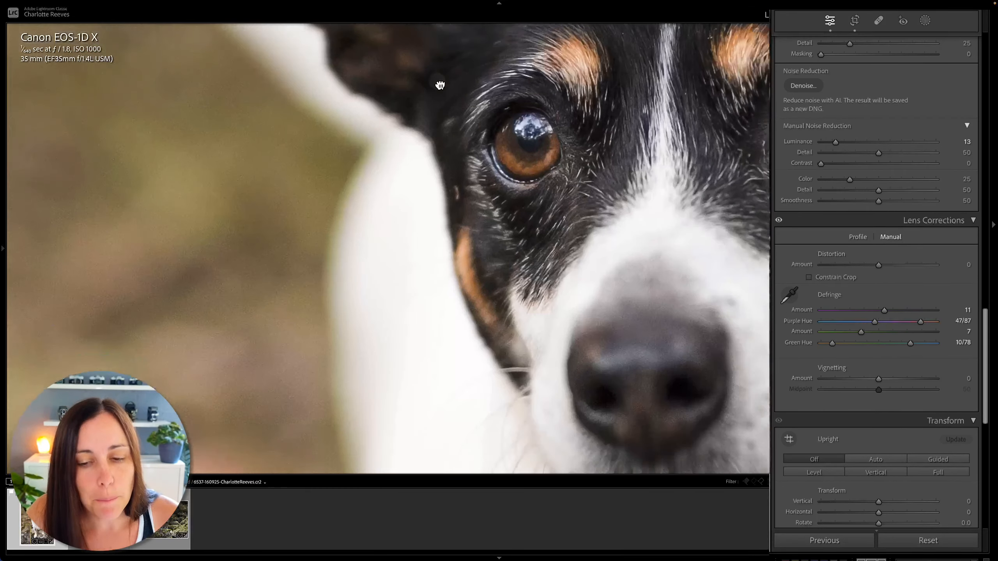
left_click_drag(541, 257, 398, 135)
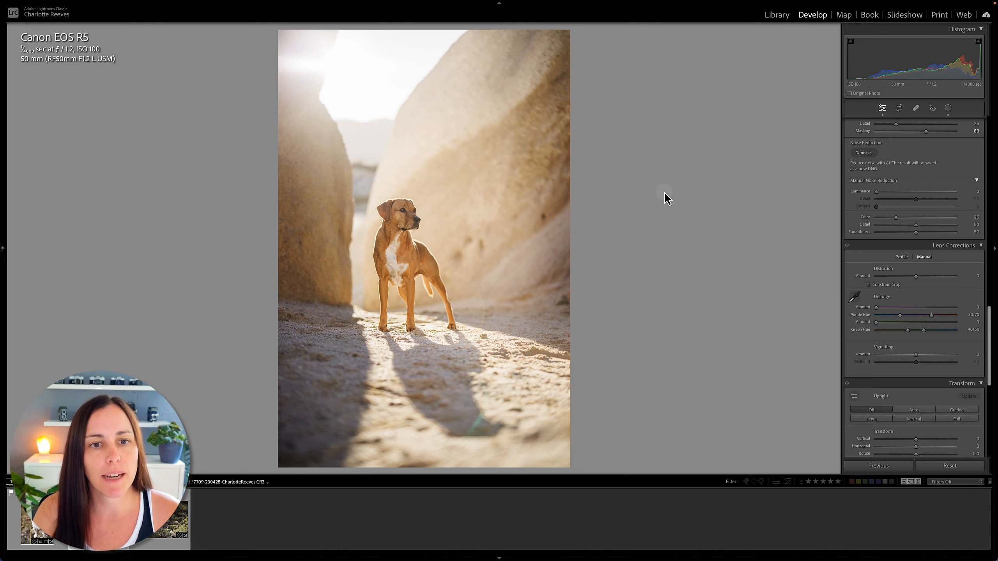
Turn on Remove Chromatic Aberration in the lens profile corrections to treat the green fringe beside the dog's neck.
left_click(381, 238)
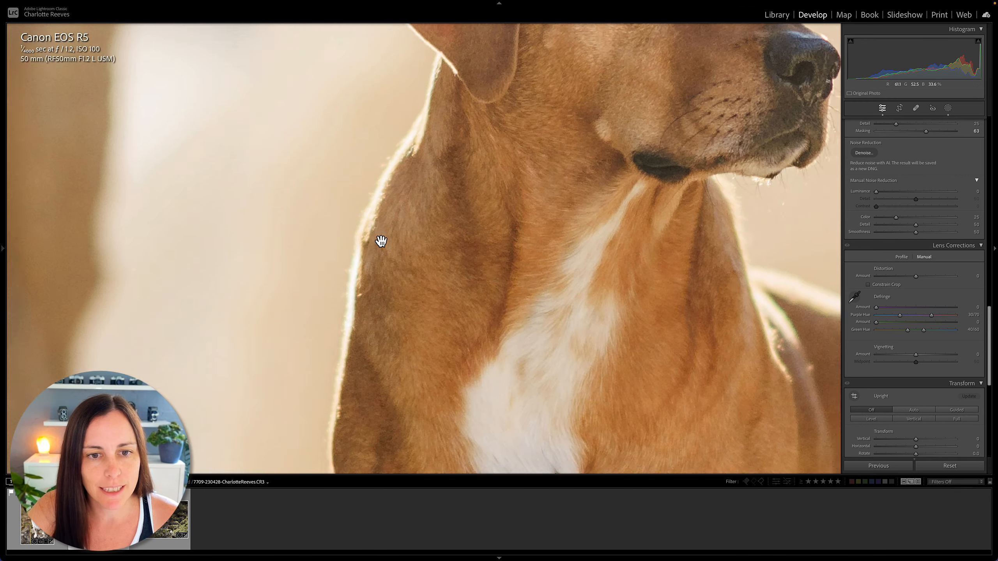
left_click_drag(719, 294, 301, 219)
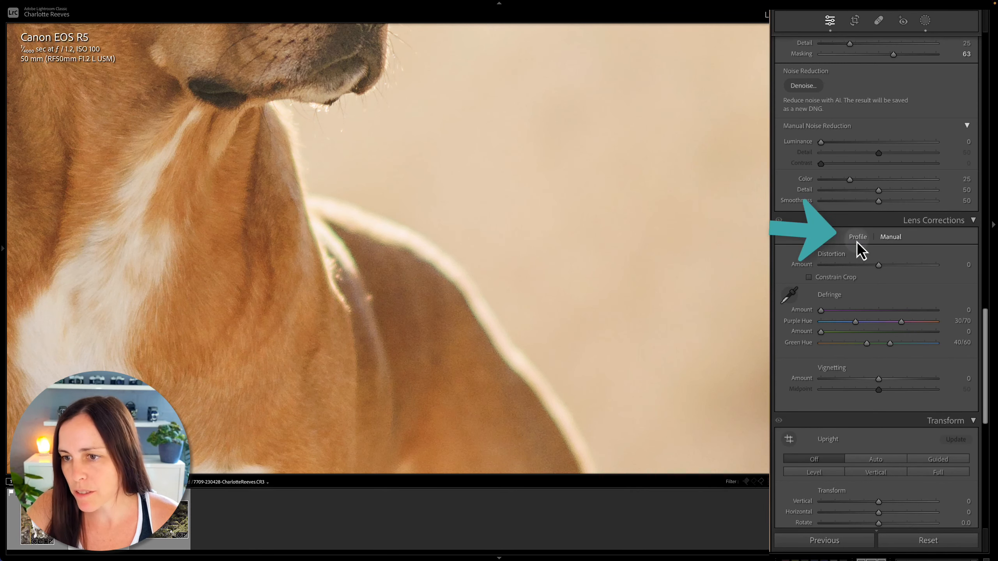
left_click(902, 257)
left_click(850, 253)
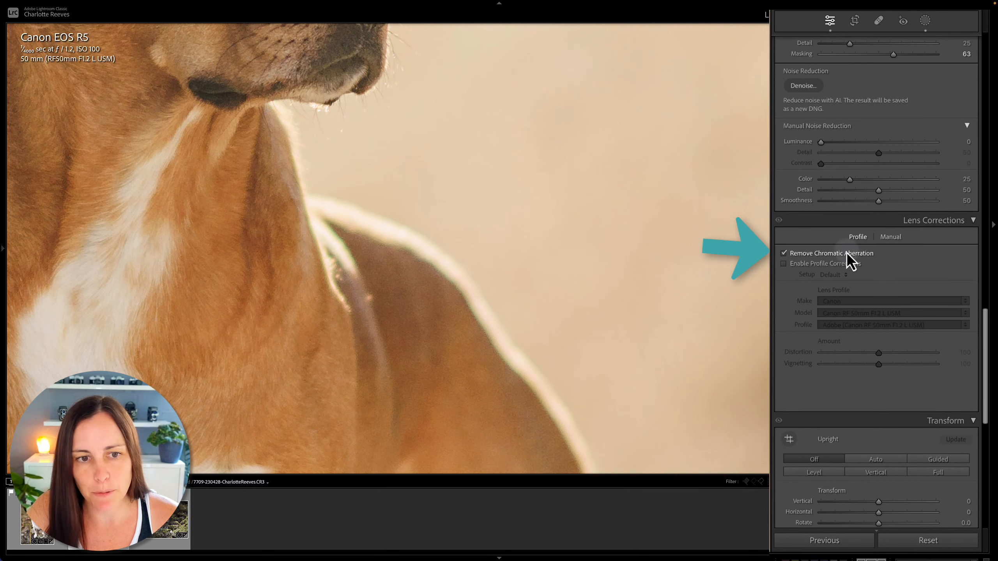
left_click(840, 253)
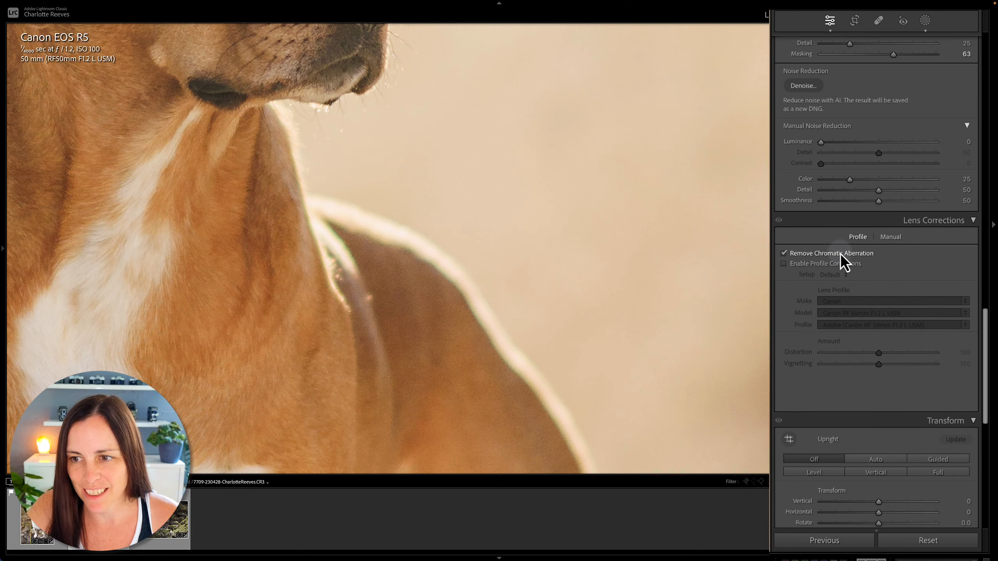
Sample the green fringe between the dog's neck and back with the Defringe eyedropper and reduce the Green Hue range's lower limit.
left_click(889, 240)
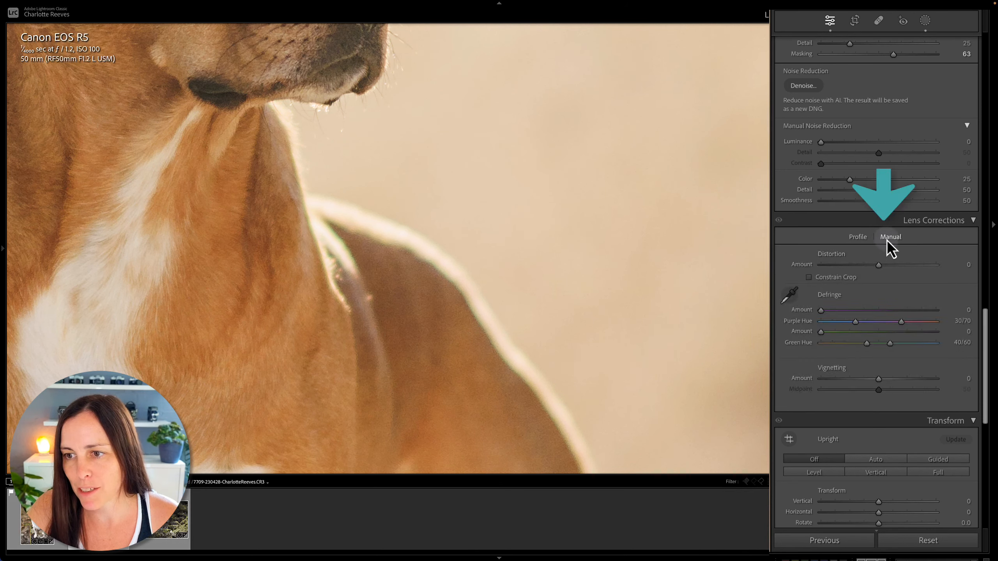
left_click(791, 299)
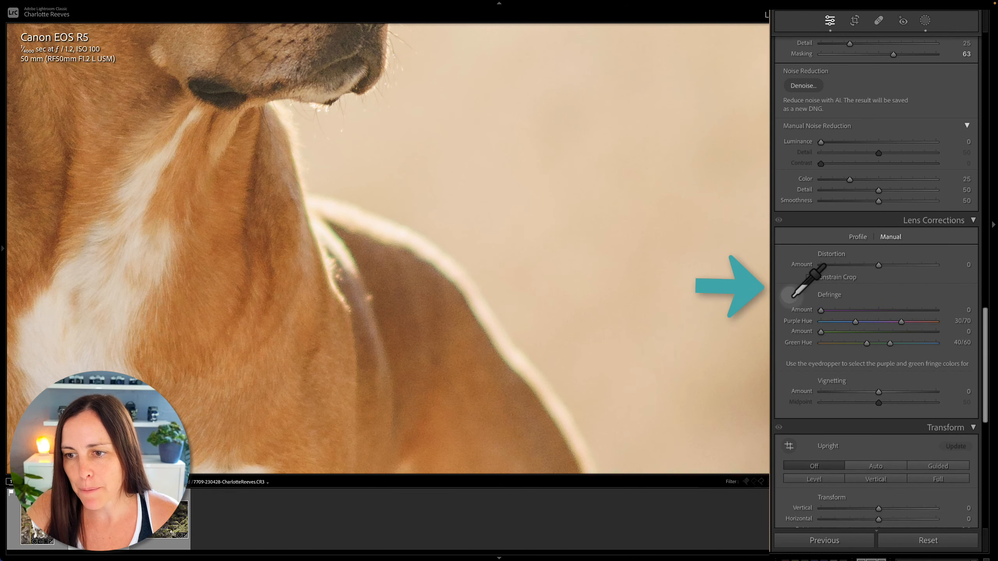
left_click(339, 237)
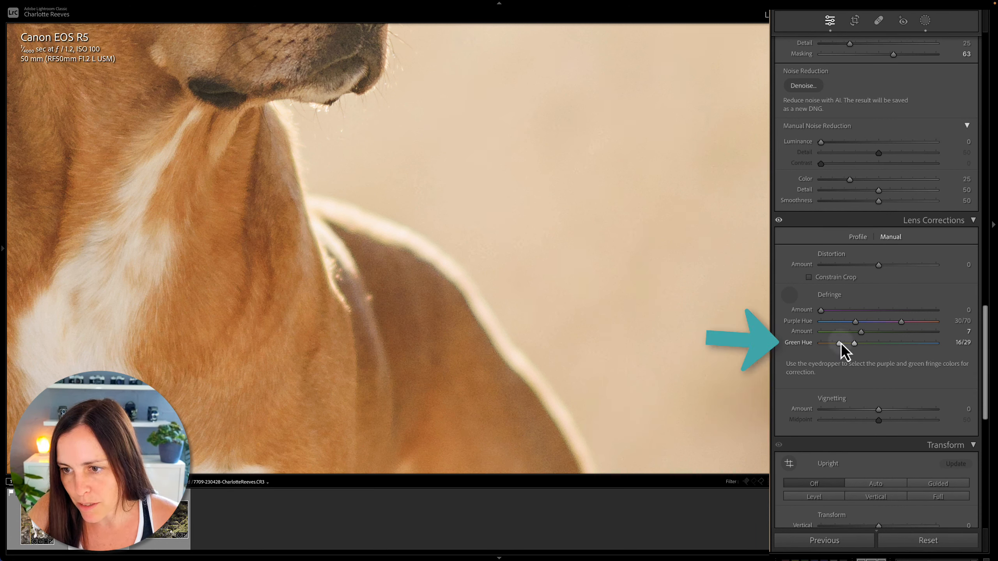
mouse_move(840, 345)
left_mouse_down()
mouse_move(817, 348)
mouse_move(848, 348)
mouse_move(811, 351)
mouse_move(834, 352)
left_mouse_up()
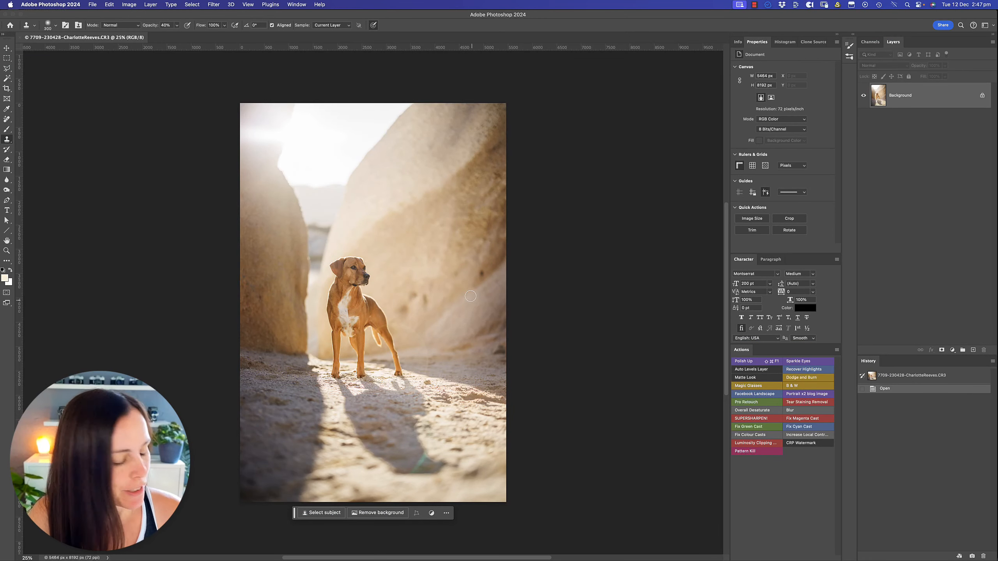
Examine the edges along the dog's back, hind leg and paw in Photoshop for remaining color fringing.
left_click_drag(369, 304, 423, 319)
left_click(422, 319)
mouse_move(458, 354)
left_mouse_down()
mouse_move(439, 212)
mouse_move(423, 200)
left_mouse_up()
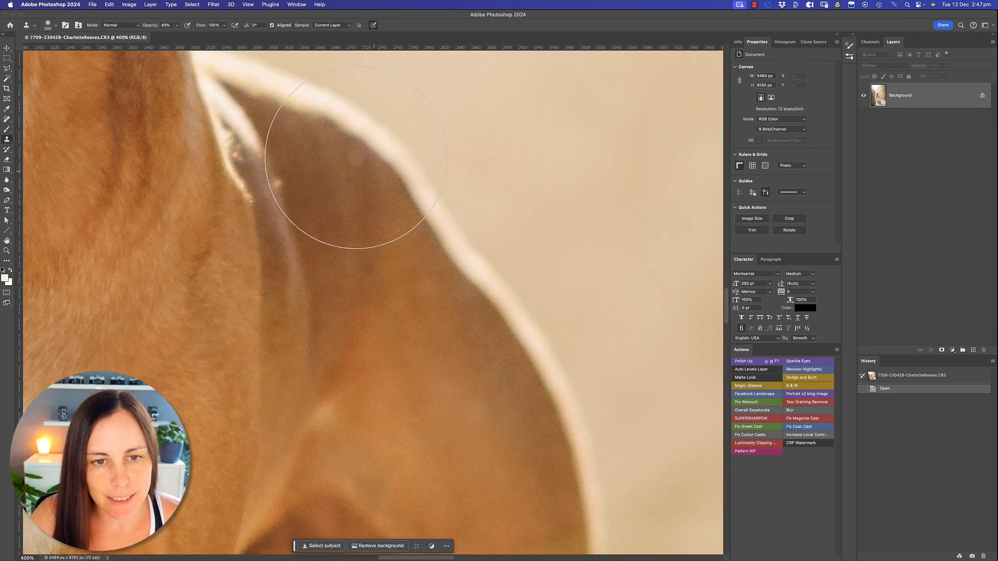
key("v")
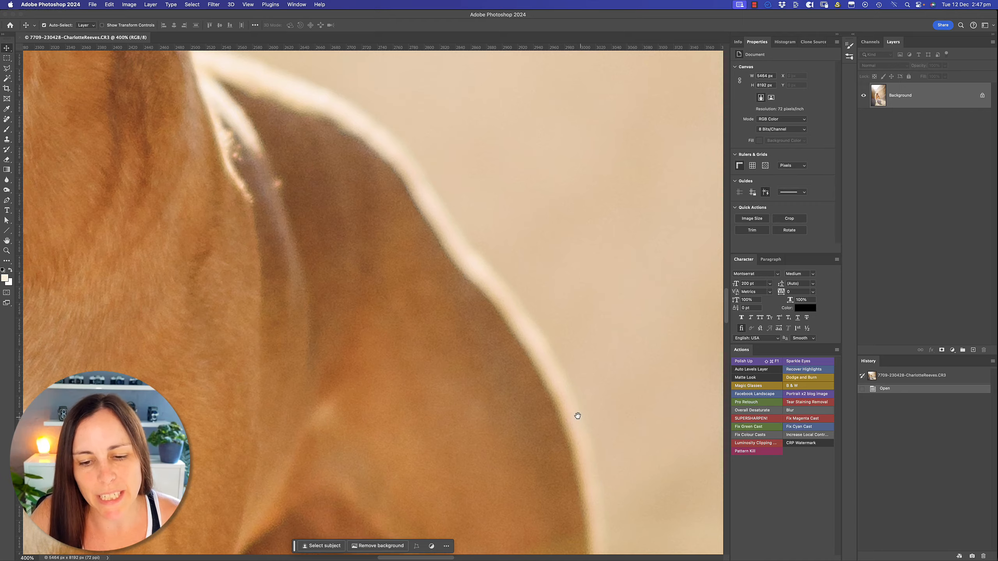
scroll(577, 414, "down", 10)
left_click_drag(586, 398, 590, 141)
left_click_drag(608, 404, 409, 224)
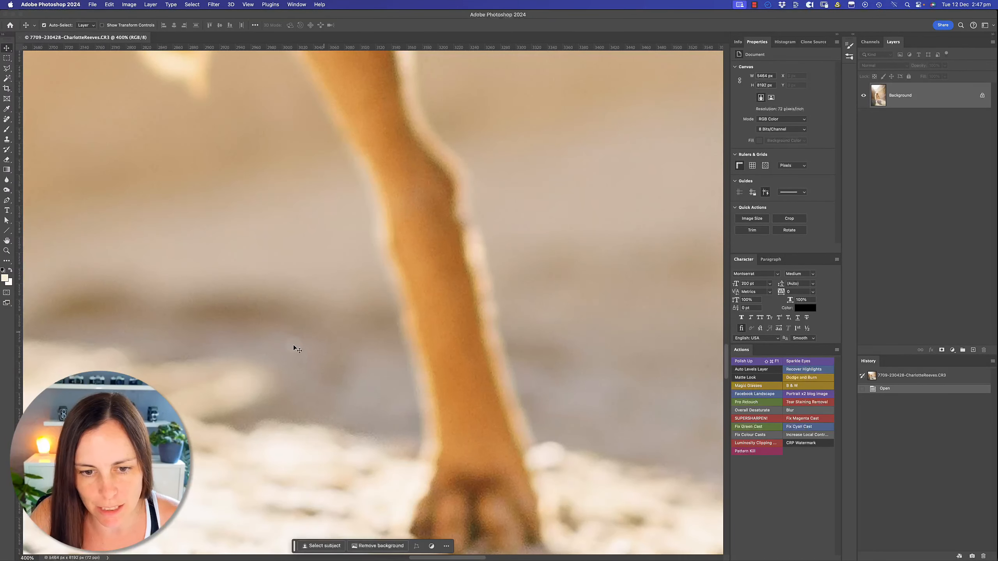
left_click_drag(298, 349, 718, 345)
scroll(613, 213, "up", 15)
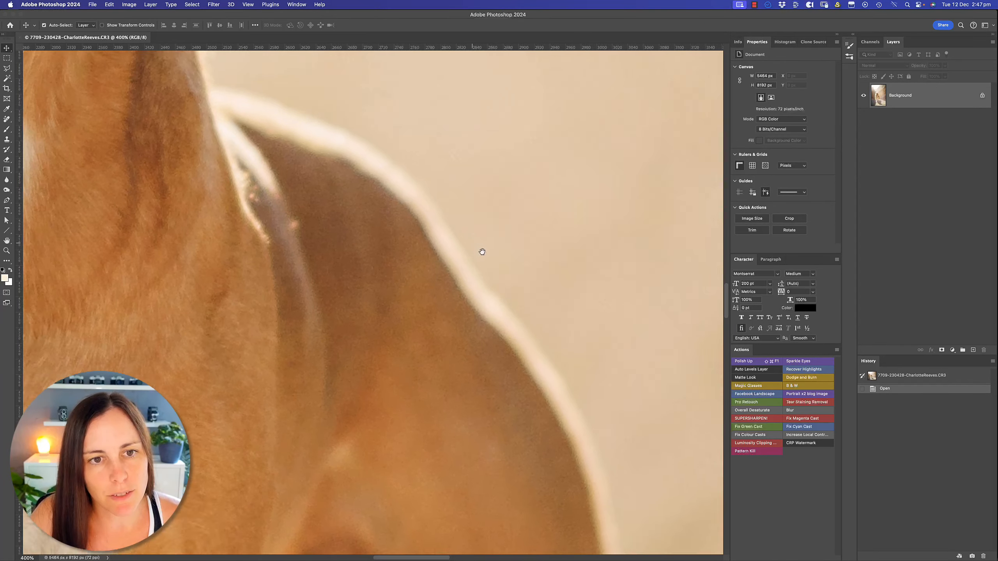
left_click_drag(483, 252, 566, 296)
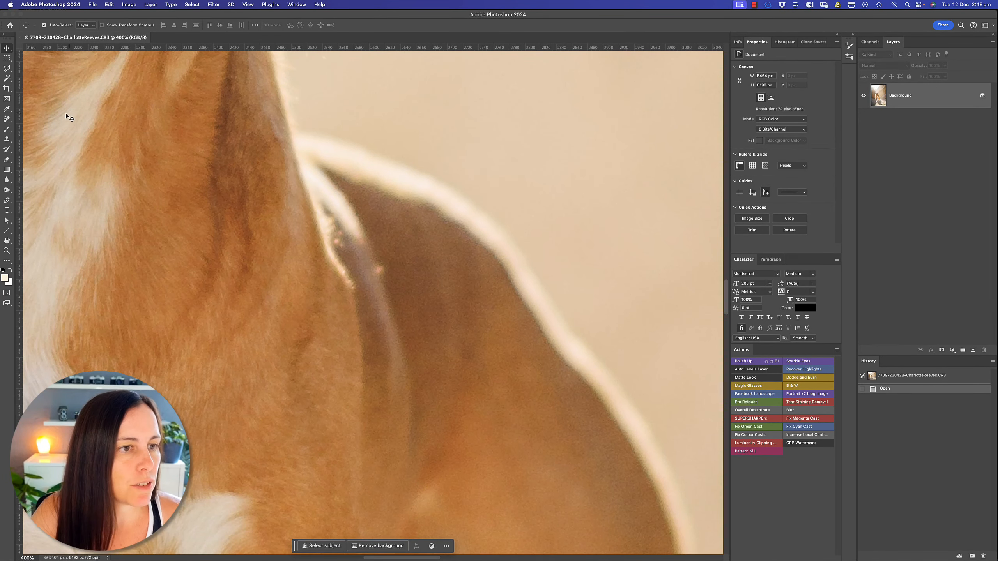
Activate the Clone Stamp tool and reduce its brush size to 30.
key("s")
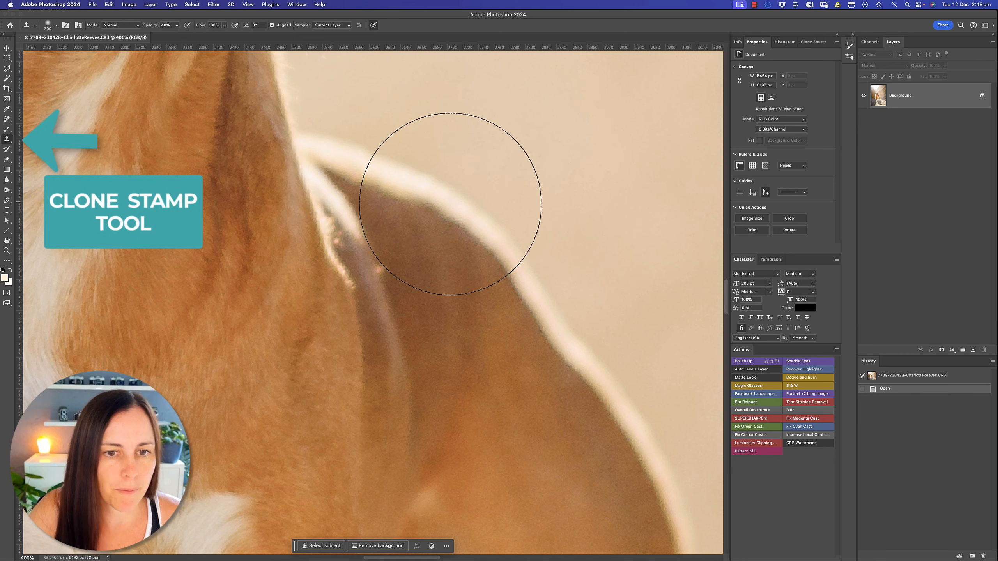
key("bracketleft")
key("bracketleft")
key("bracketleft")
key("bracketleft")
key("bracketleft")
key("bracketleft")
key("bracketleft")
key("bracketleft")
key("bracketleft")
key("bracketleft")
key("bracketleft")
key("bracketleft")
key("bracketleft")
key("bracketleft")
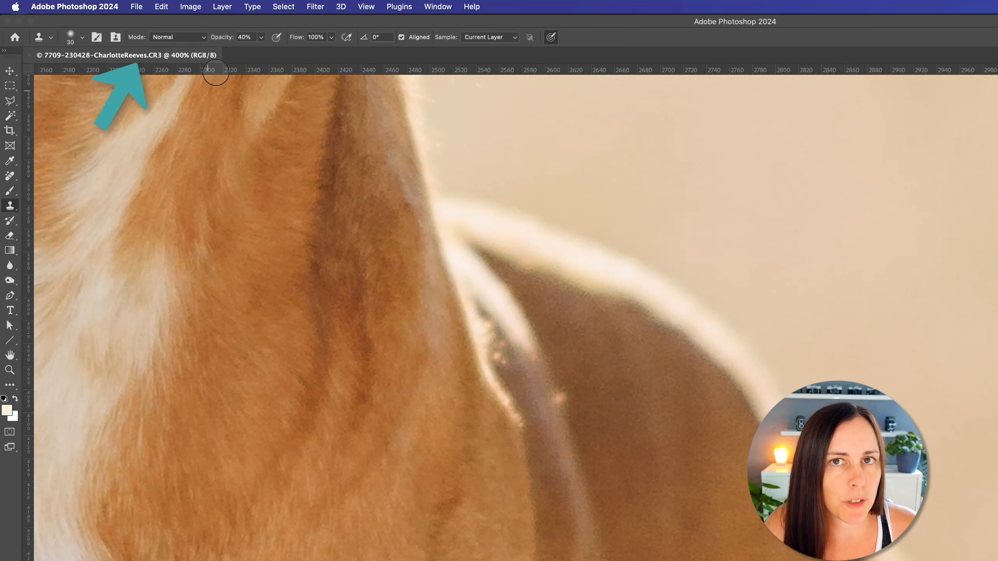
Set the Clone Stamp's blending mode to Color and its opacity to 100%.
left_click(180, 38)
left_click(192, 398)
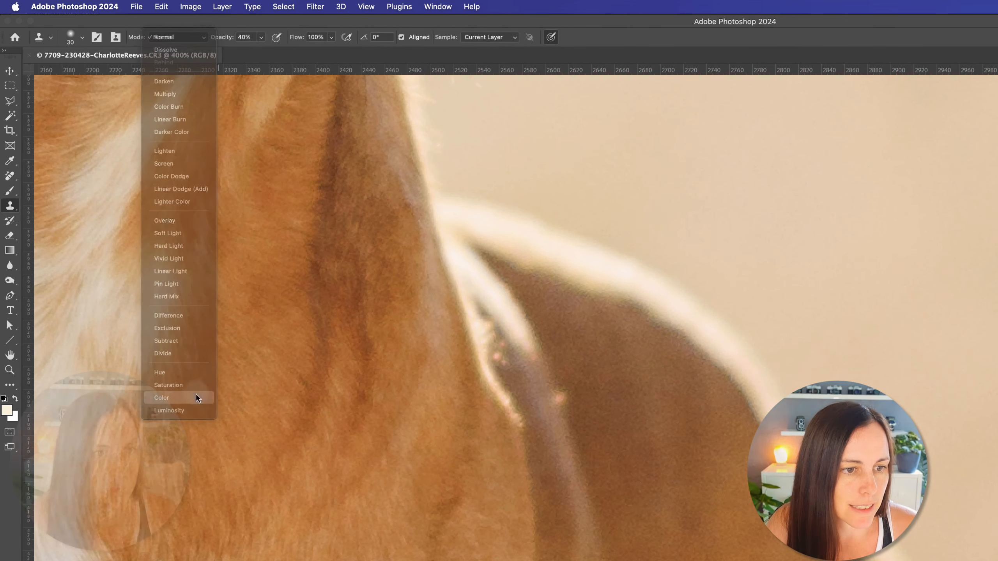
key("super+equal")
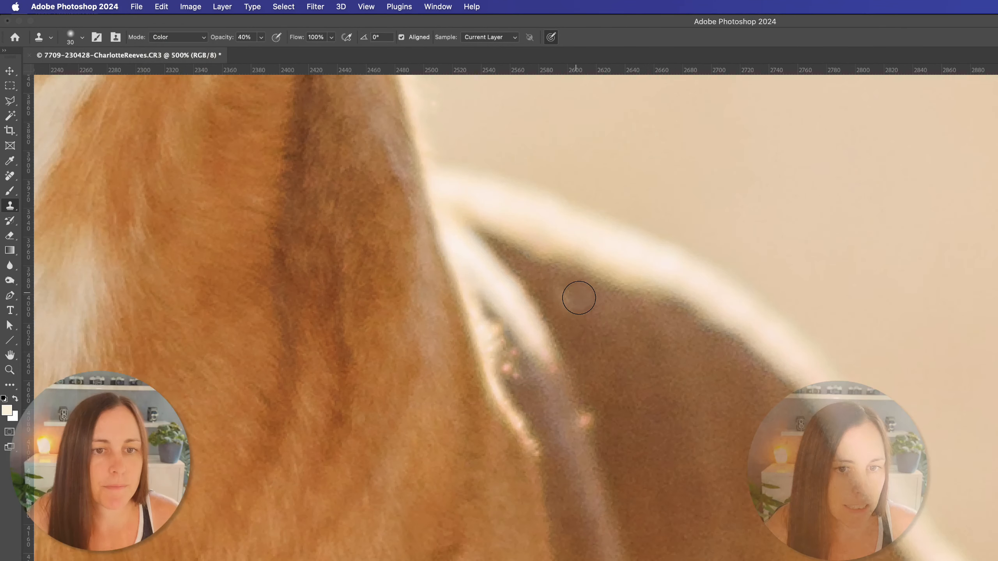
left_click(261, 37)
left_click_drag(260, 51, 329, 24)
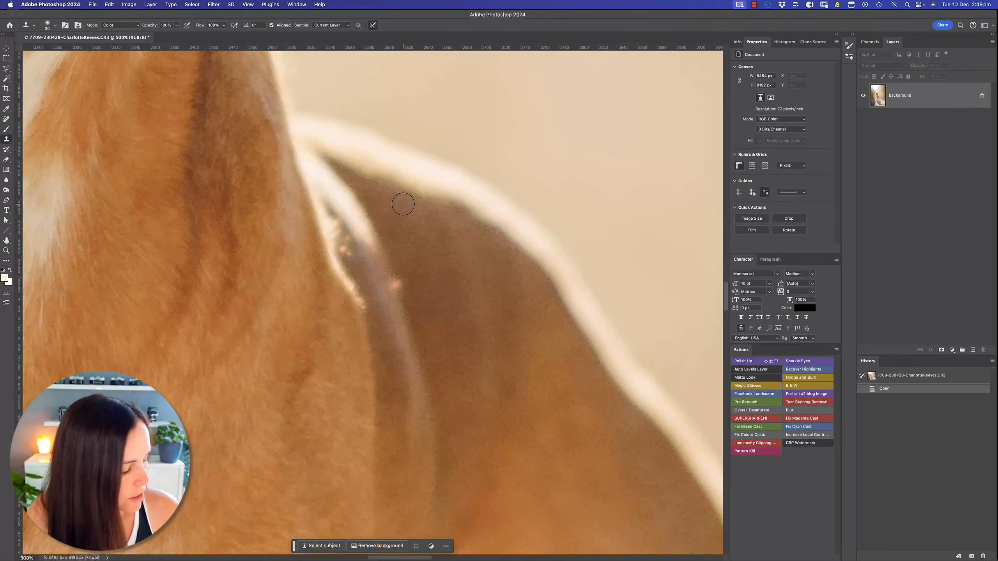
Sample clean brown fur on the dog's back and clone its color along the fringed upper edge of the back.
key("alt")
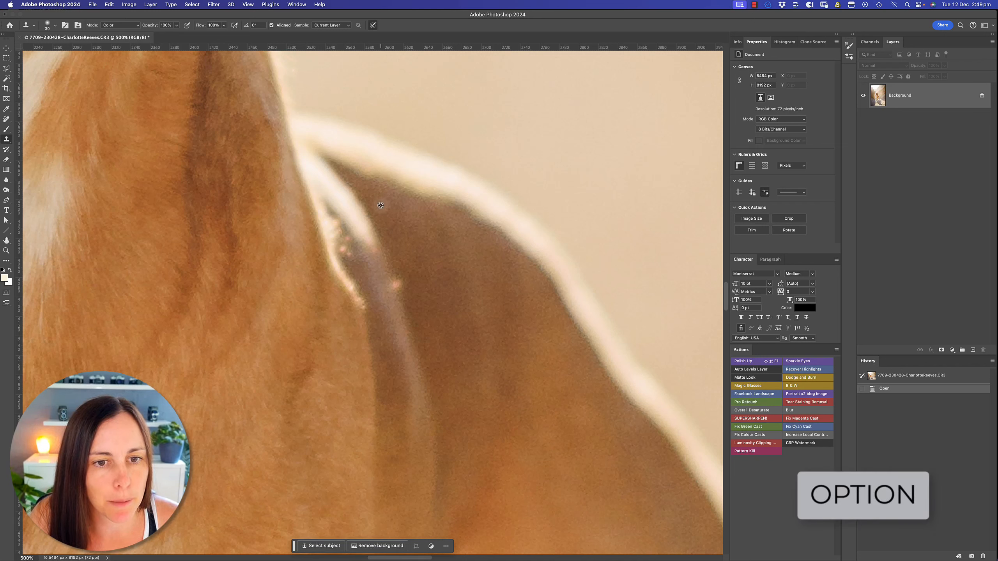
left_click(380, 205, "alt")
left_click_drag(382, 178, 388, 182)
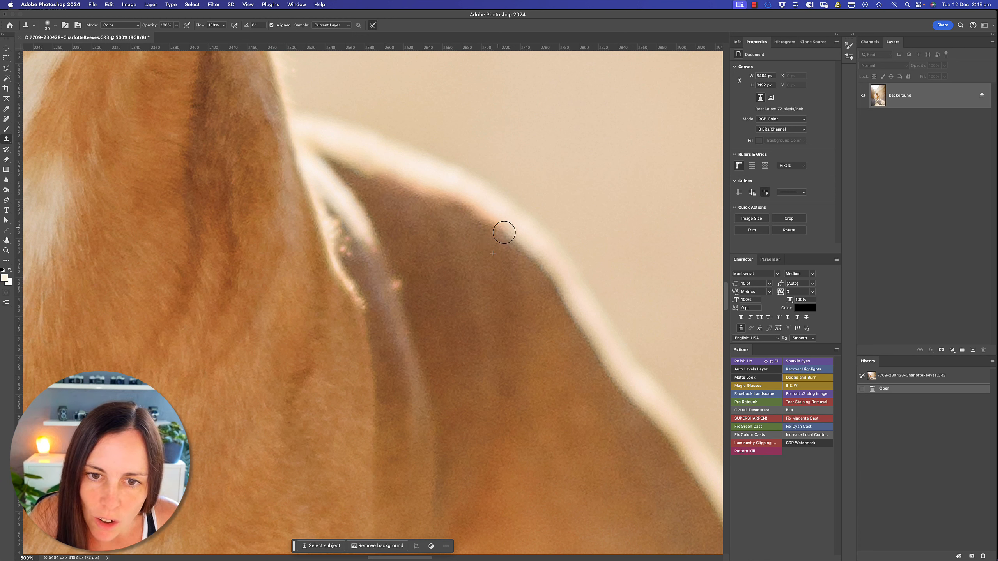
mouse_move(504, 232)
left_mouse_down()
mouse_move(642, 417)
mouse_move(685, 457)
mouse_move(705, 509)
left_mouse_up()
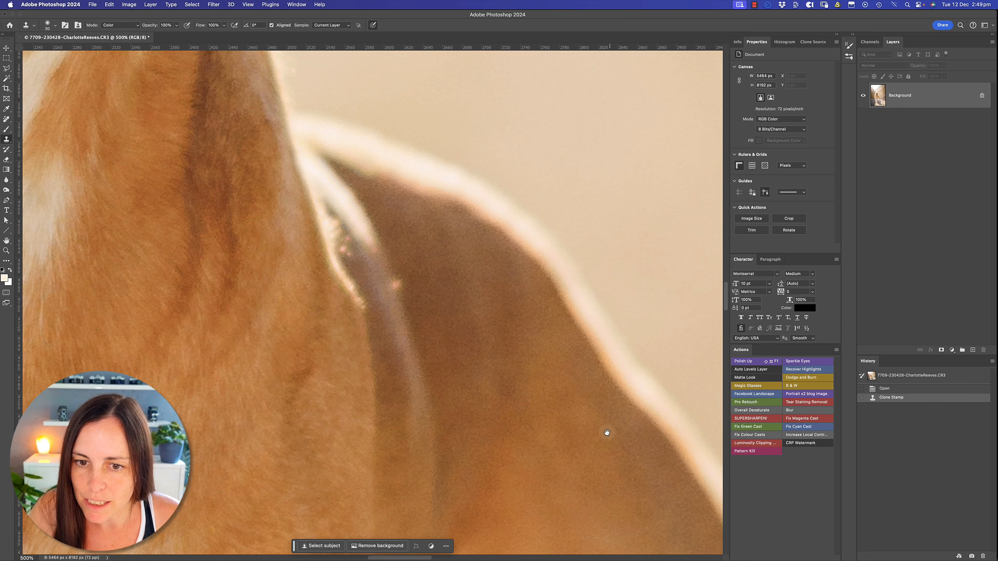
Clone resampled fur color over the fringe along the dog's rump and down the outer edge of the hind leg.
left_click_drag(606, 433, 355, 124)
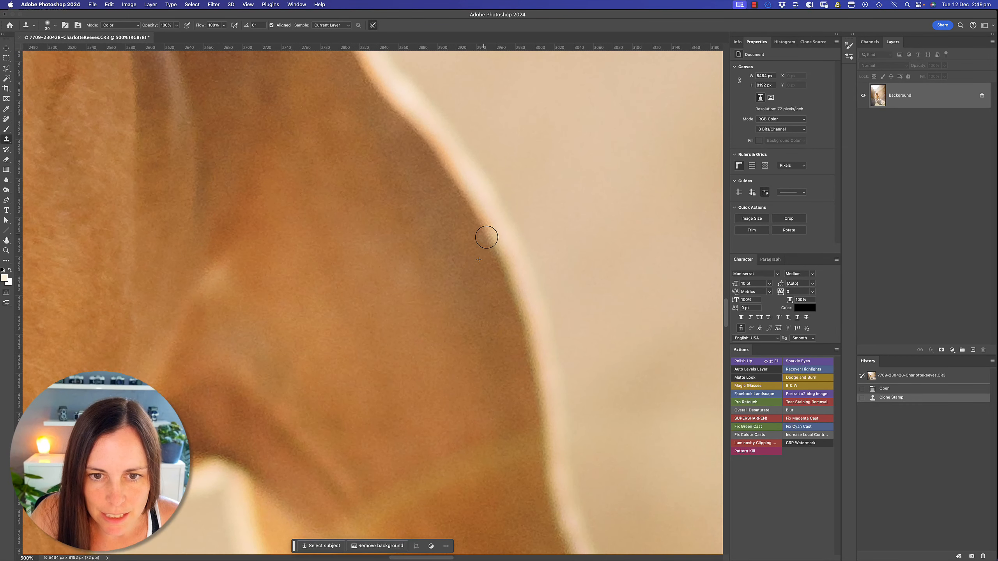
left_click_drag(486, 237, 504, 274)
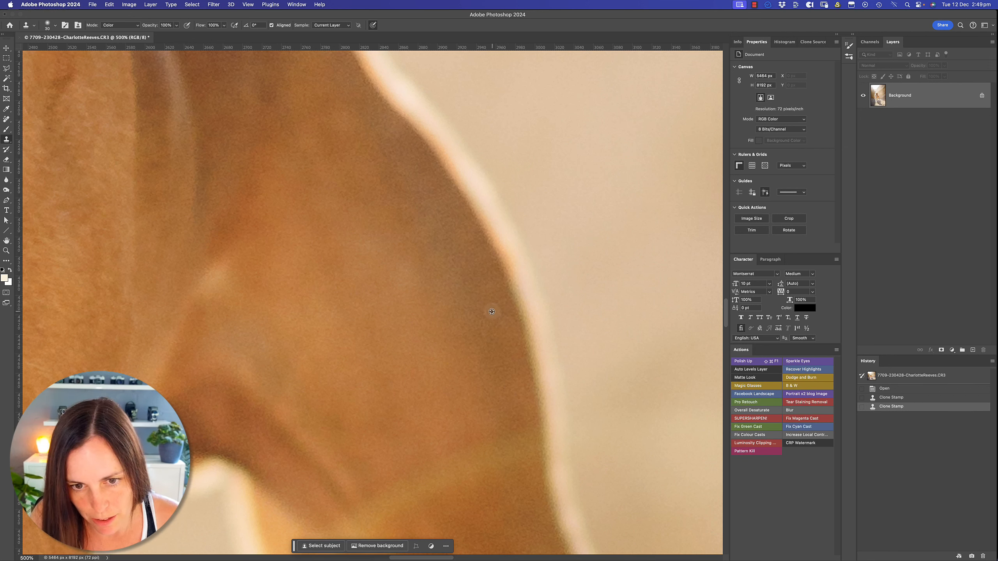
left_click(492, 312, "alt")
mouse_move(504, 279)
left_mouse_down()
mouse_move(525, 319)
mouse_move(530, 374)
mouse_move(516, 379)
mouse_move(535, 396)
mouse_move(545, 484)
mouse_move(446, 161)
left_mouse_up()
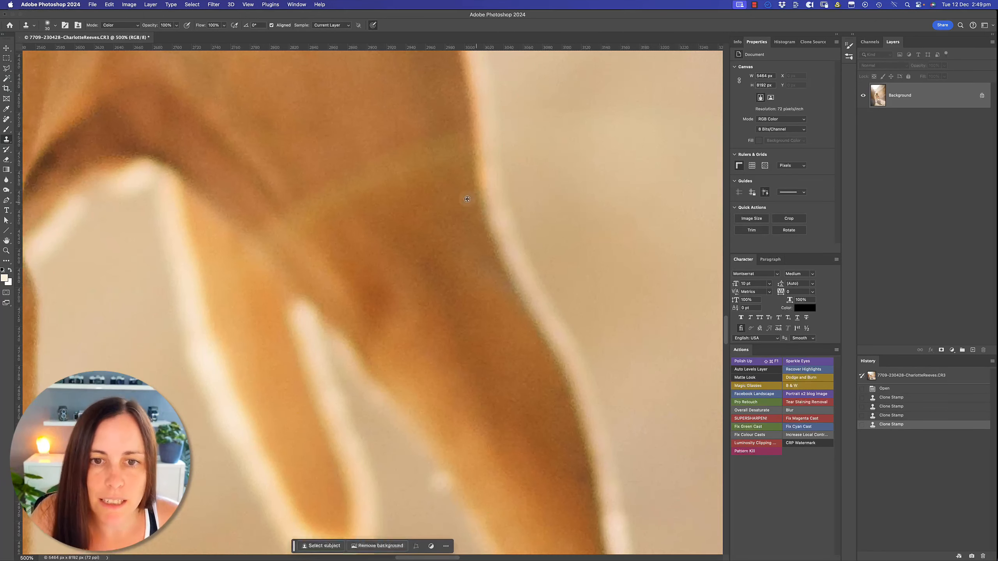
left_click_drag(482, 209, 573, 430)
left_click(476, 314, "alt")
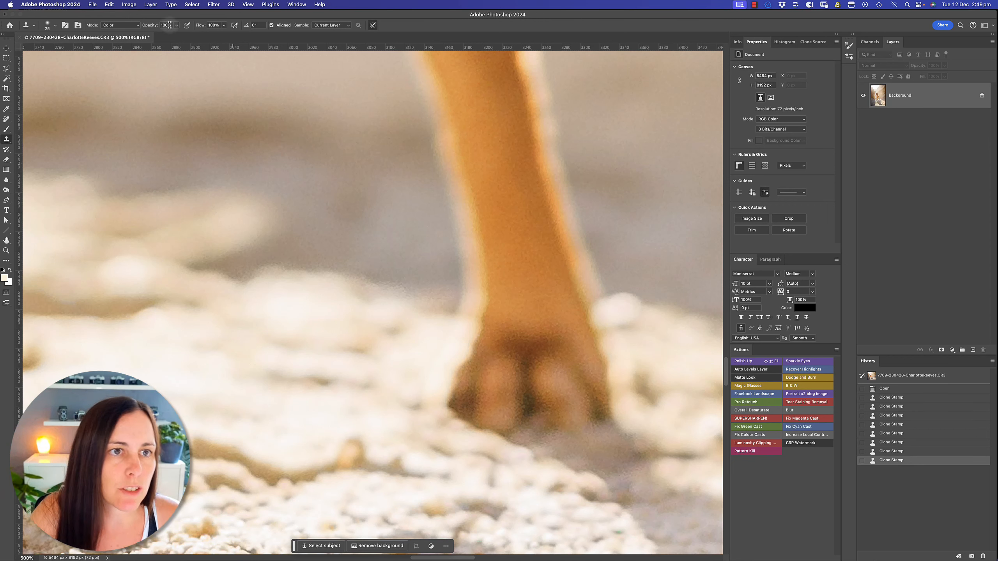
Reduce the Clone Stamp opacity to 73% and clone fur color over the hind leg's inner edge above the paw.
left_click(177, 26)
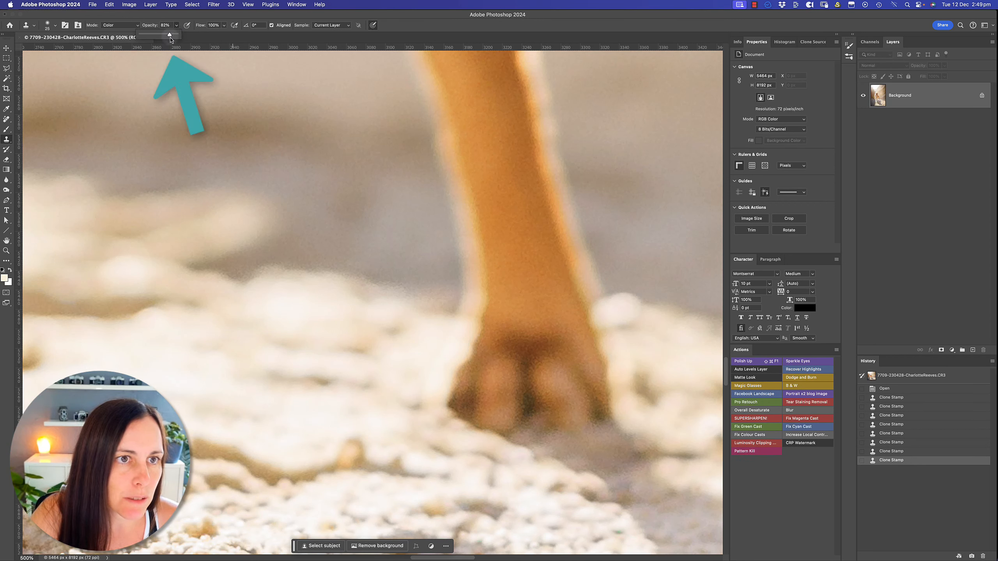
left_click_drag(170, 39, 166, 40)
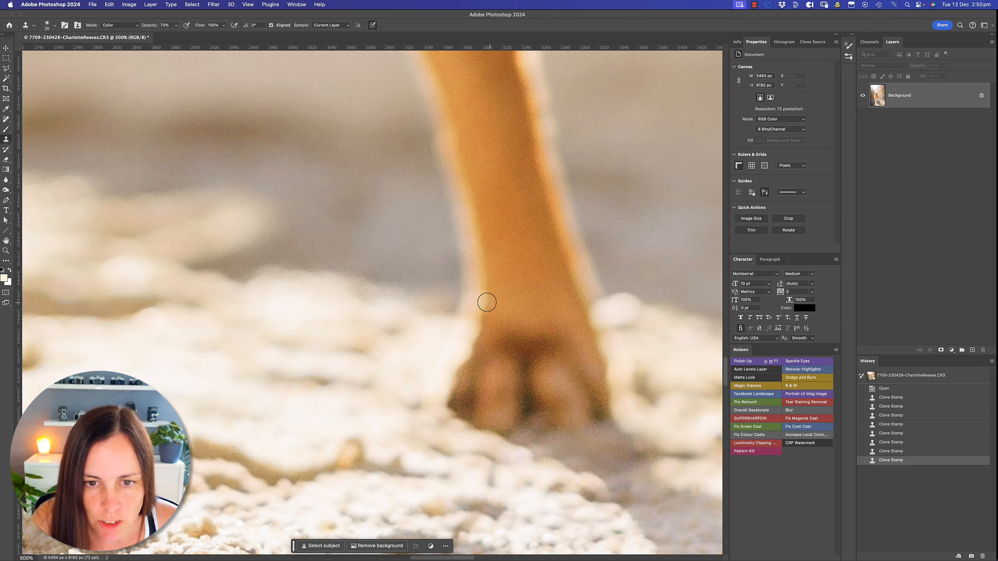
left_click_drag(487, 302, 486, 294)
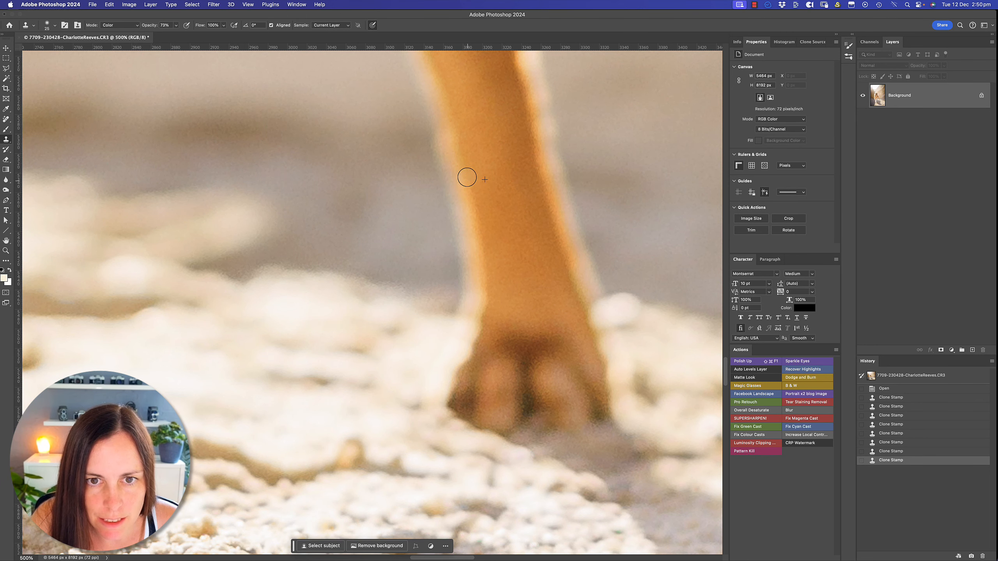
left_click_drag(456, 133, 622, 383)
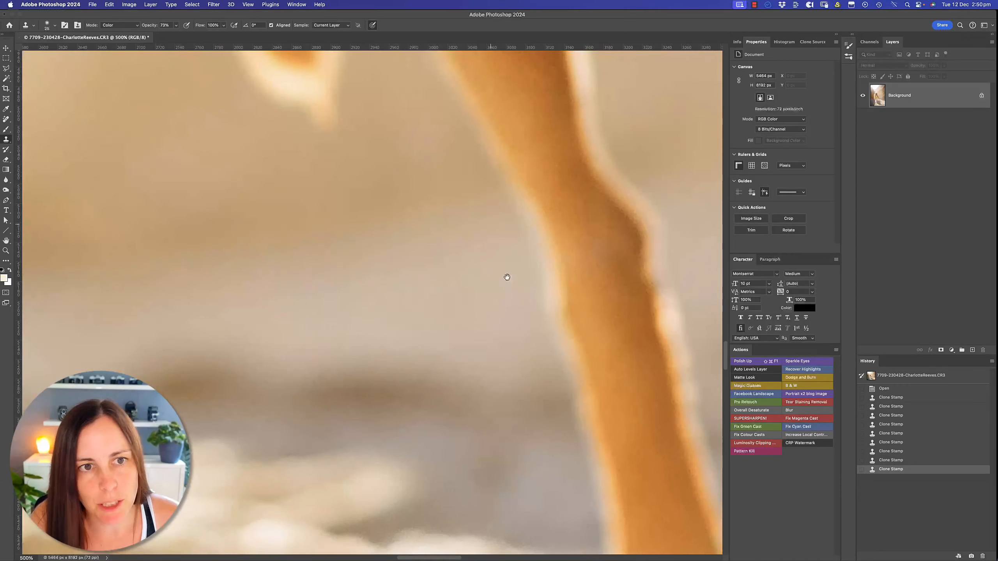
Clone fur color over the fringe along the outer edge of the dog's front leg, up past the elbow.
left_click_drag(287, 121, 538, 384)
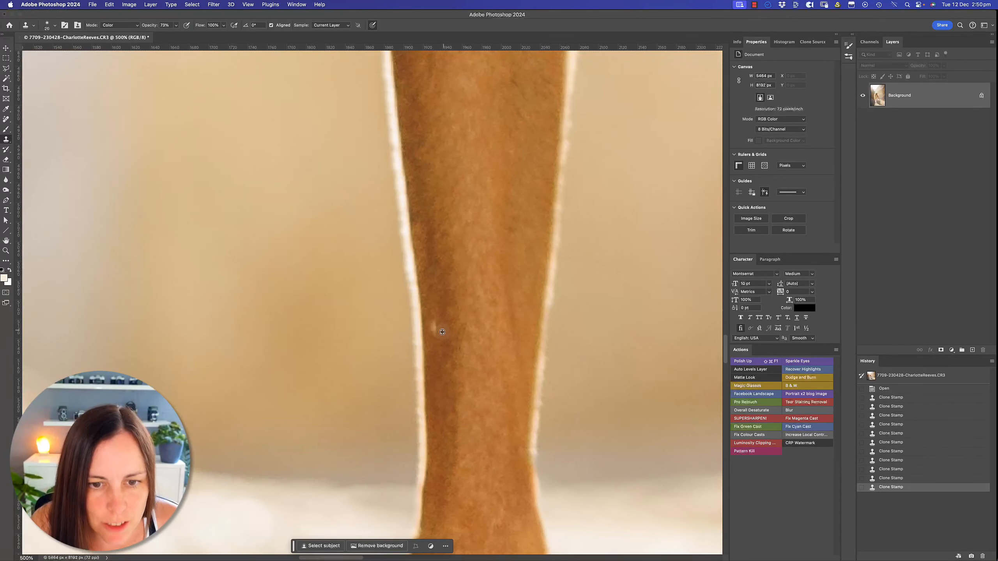
left_click_drag(425, 338, 400, 147)
scroll(433, 266, "up", 6)
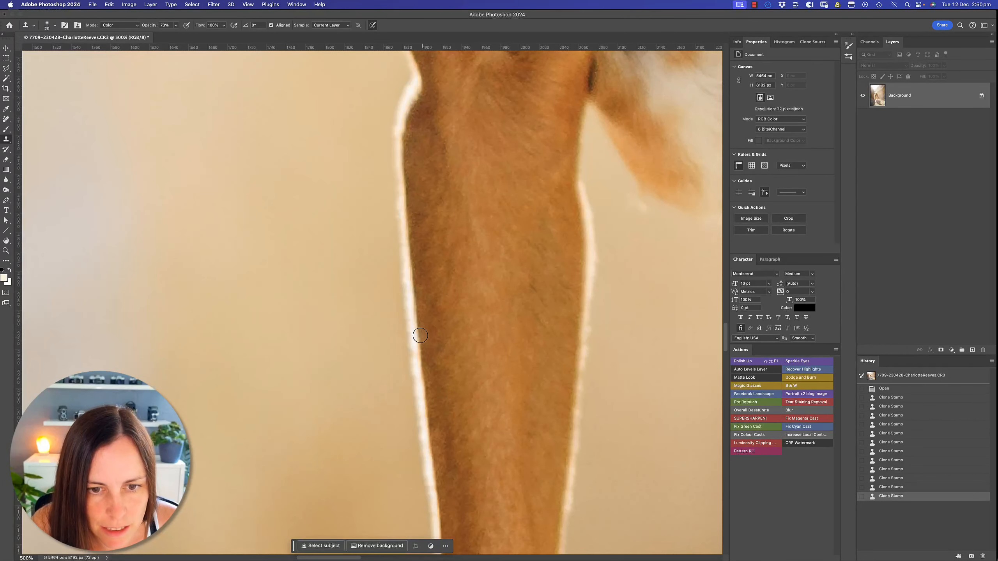
mouse_move(411, 257)
left_mouse_down()
mouse_move(405, 152)
mouse_move(428, 86)
left_mouse_up()
key("super+minus")
key("super+minus")
key("super+minus")
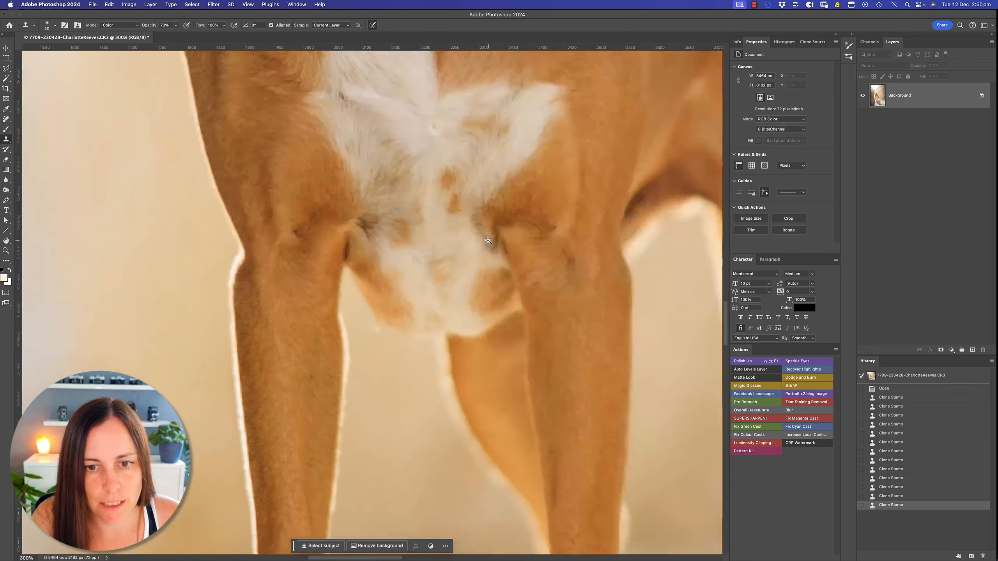
mouse_move(531, 268)
left_mouse_down()
mouse_move(478, 305)
mouse_move(483, 375)
mouse_move(503, 407)
mouse_move(439, 361)
left_mouse_up()
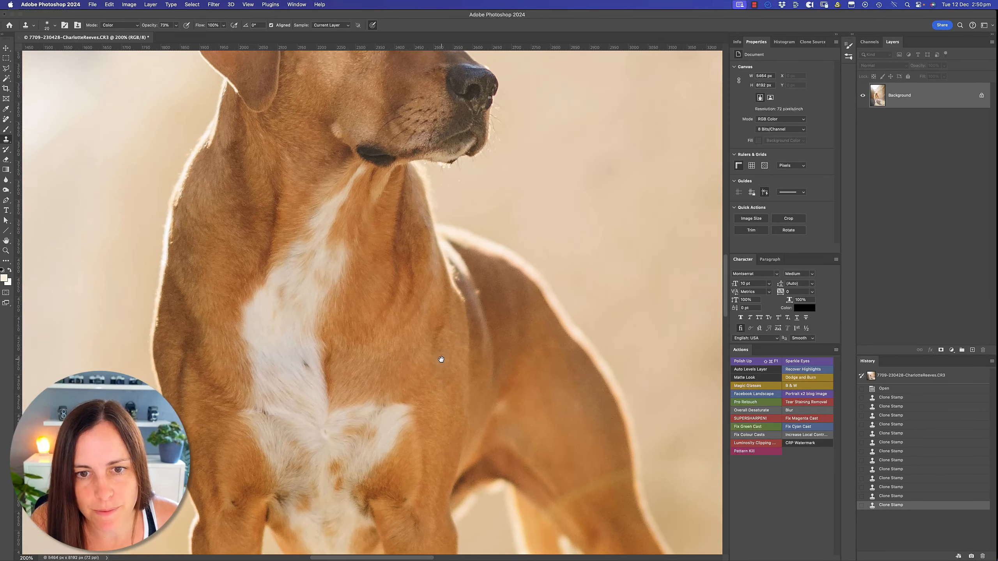